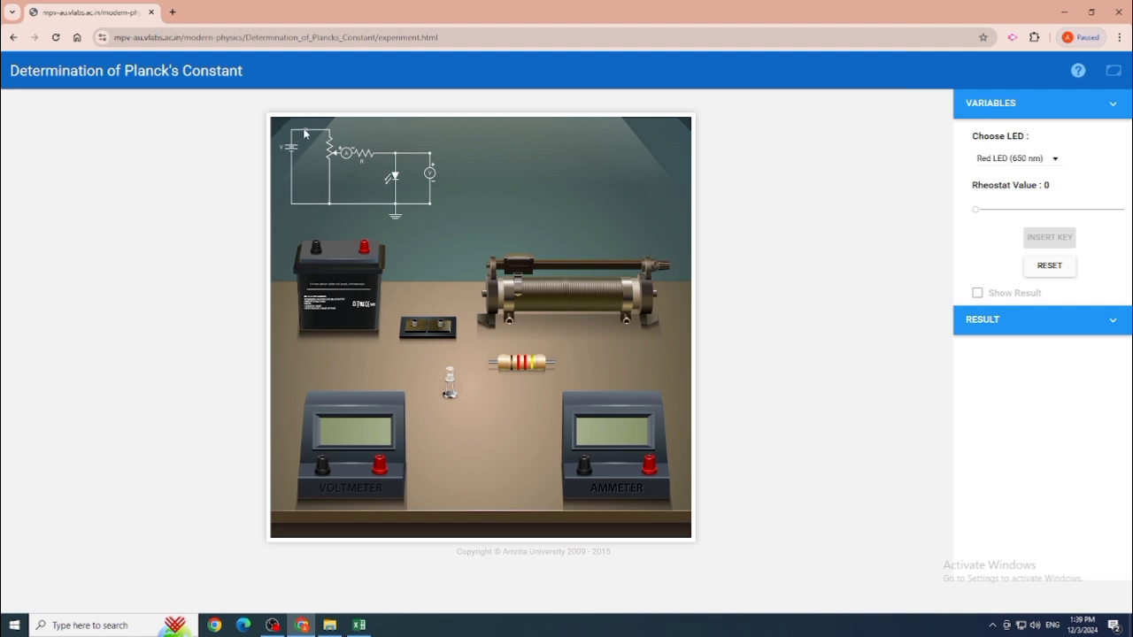
# Wire the battery's positive terminal through the plug key to one rheostat end, and the other rheostat end to the battery's negative terminal
pyautogui.moveTo(364, 248); pyautogui.dragTo(412, 324)
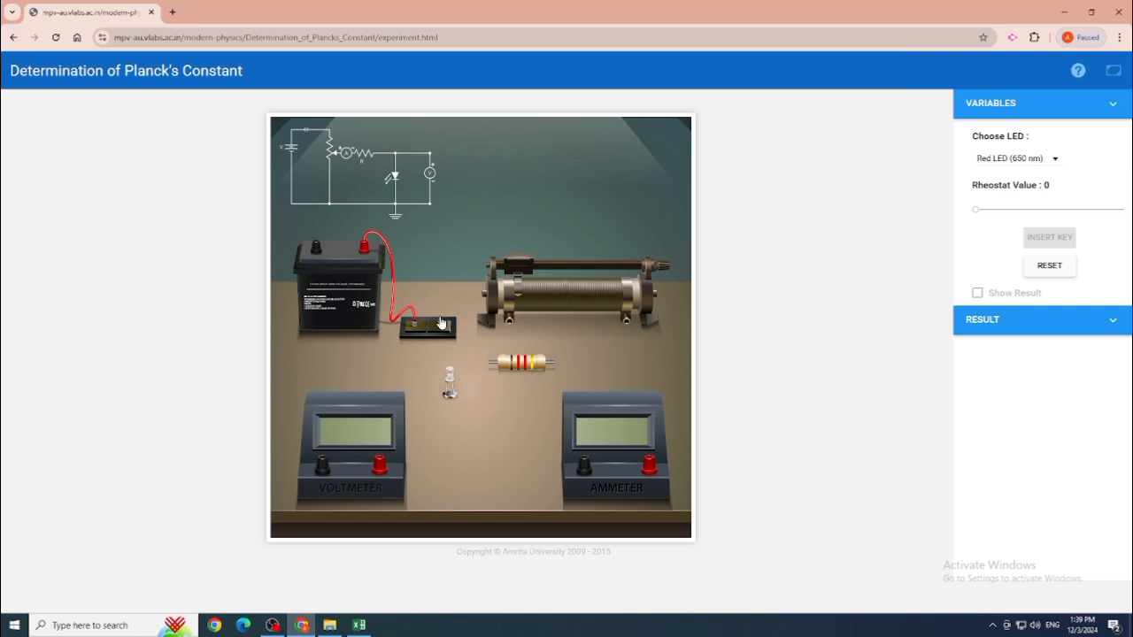
pyautogui.moveTo(441, 324); pyautogui.dragTo(512, 320)
pyautogui.moveTo(628, 320); pyautogui.dragTo(319, 246)
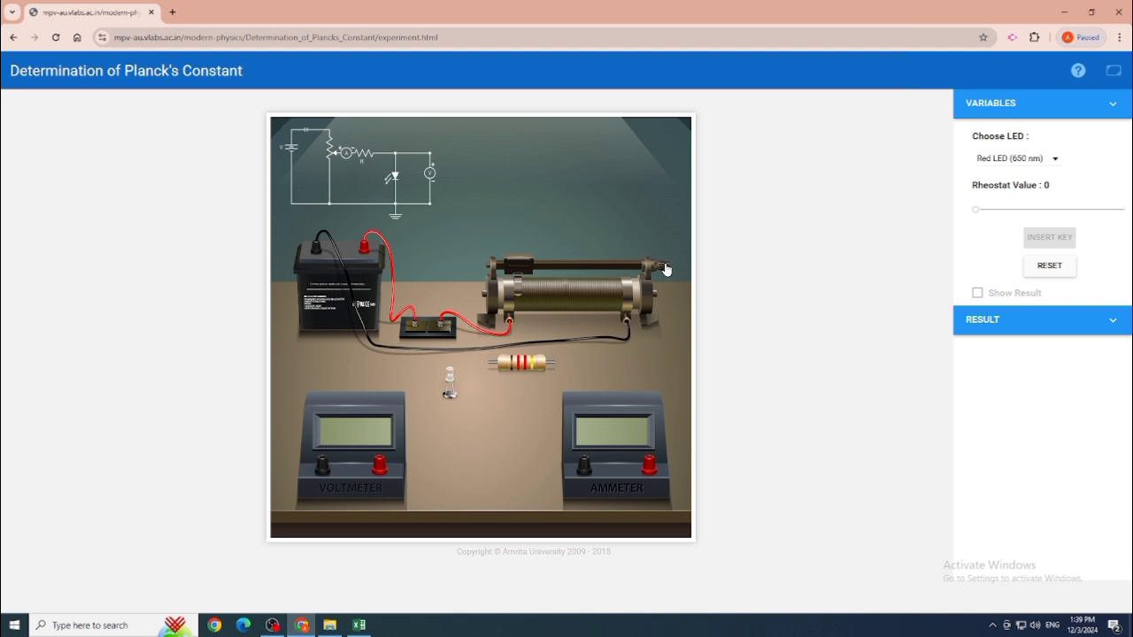
# Wire the rheostat slider through the ammeter and resistor to the LED, the voltmeter across the LED, and the LED to the battery's negative terminal
pyautogui.moveTo(665, 269); pyautogui.dragTo(647, 465)
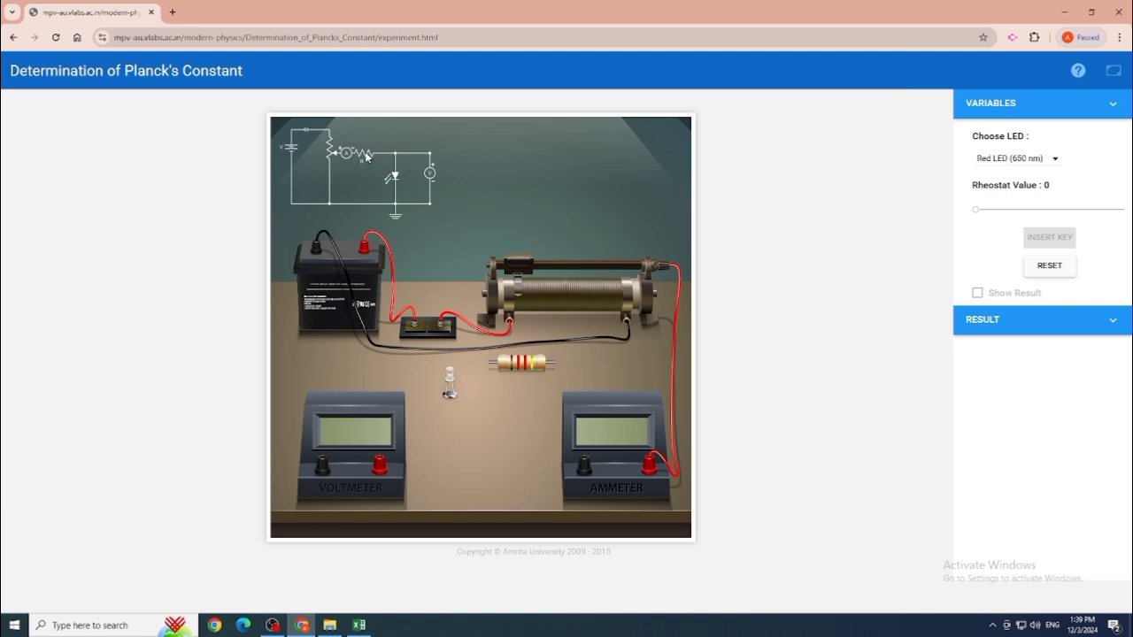
pyautogui.moveTo(591, 474); pyautogui.dragTo(556, 366)
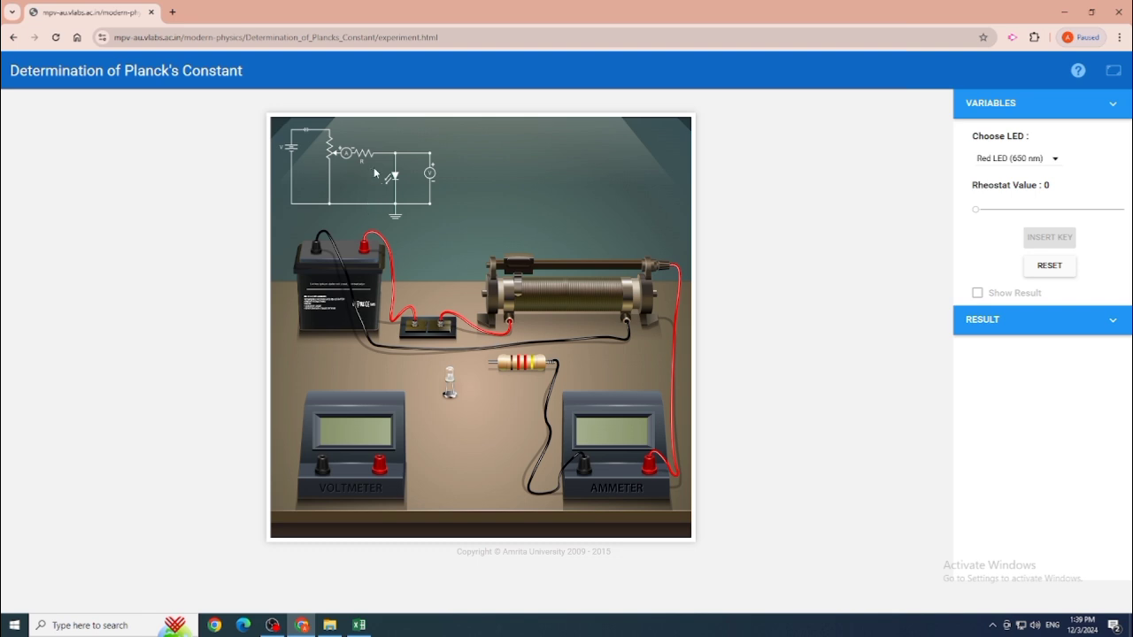
pyautogui.moveTo(493, 372); pyautogui.dragTo(320, 462)
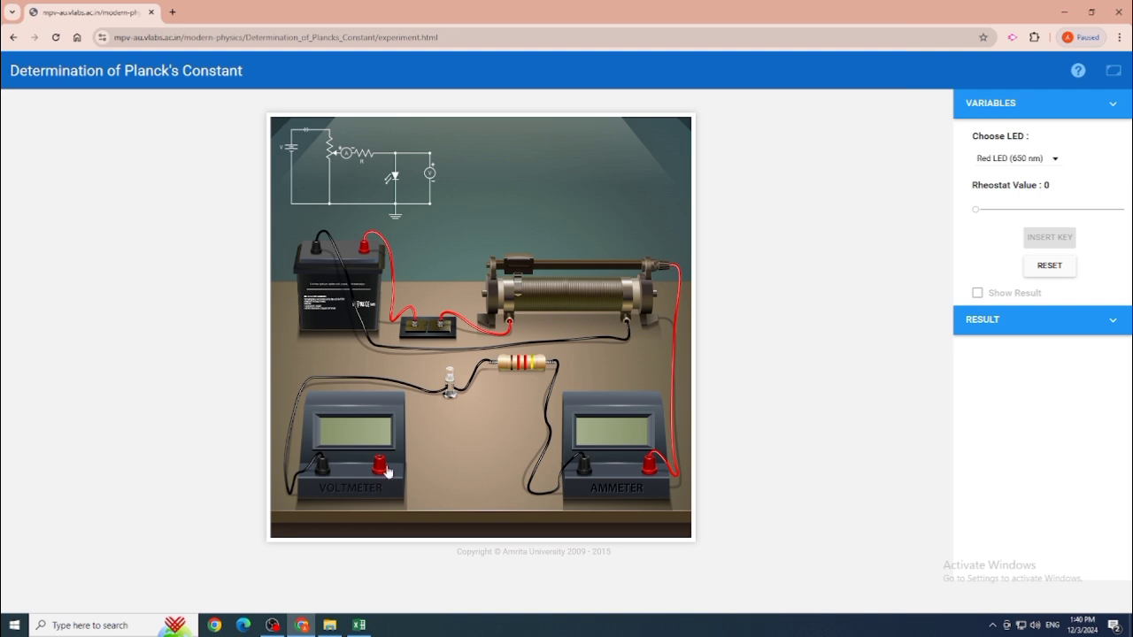
pyautogui.moveTo(380, 461); pyautogui.dragTo(312, 252)
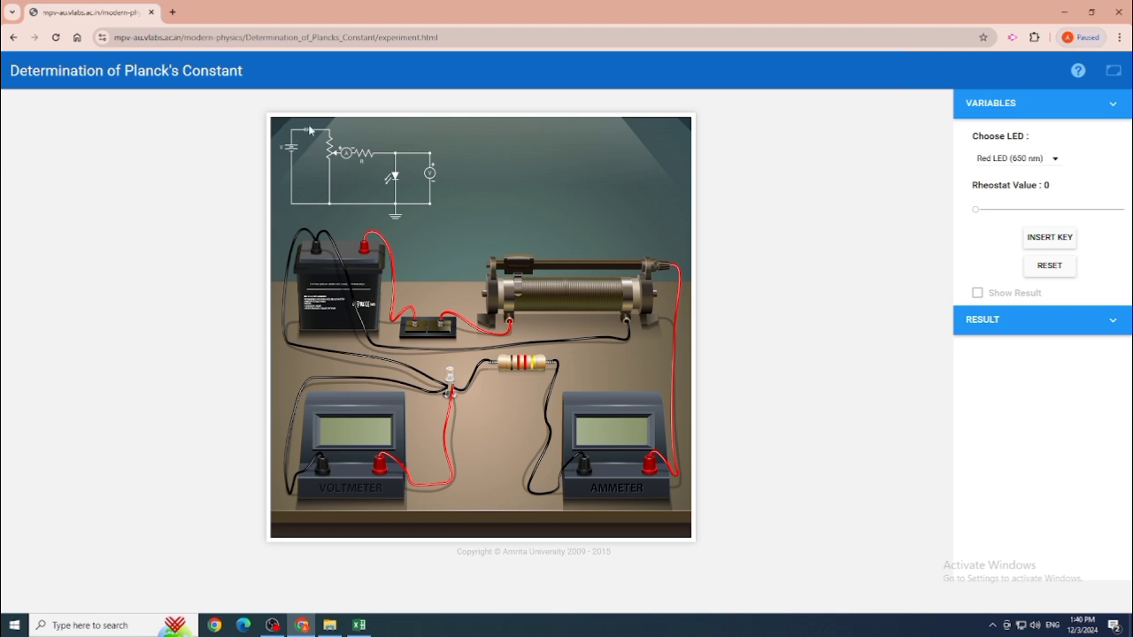
# Insert the key into the circuit, take it out, and insert it again to power the meters
pyautogui.click(1052, 242)
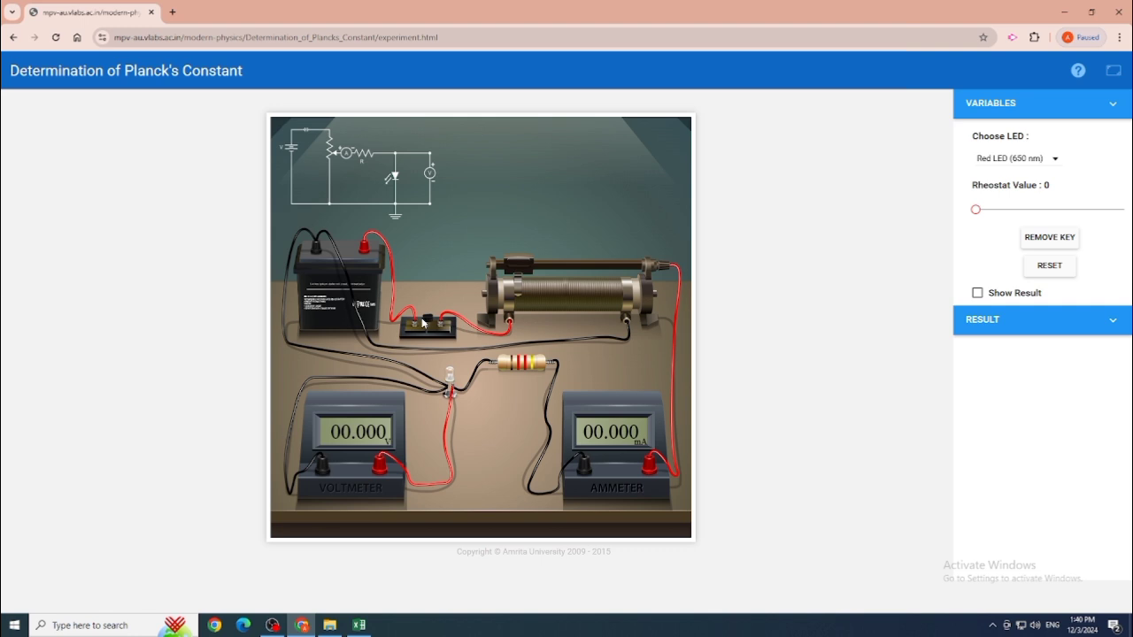
pyautogui.click(1047, 248)
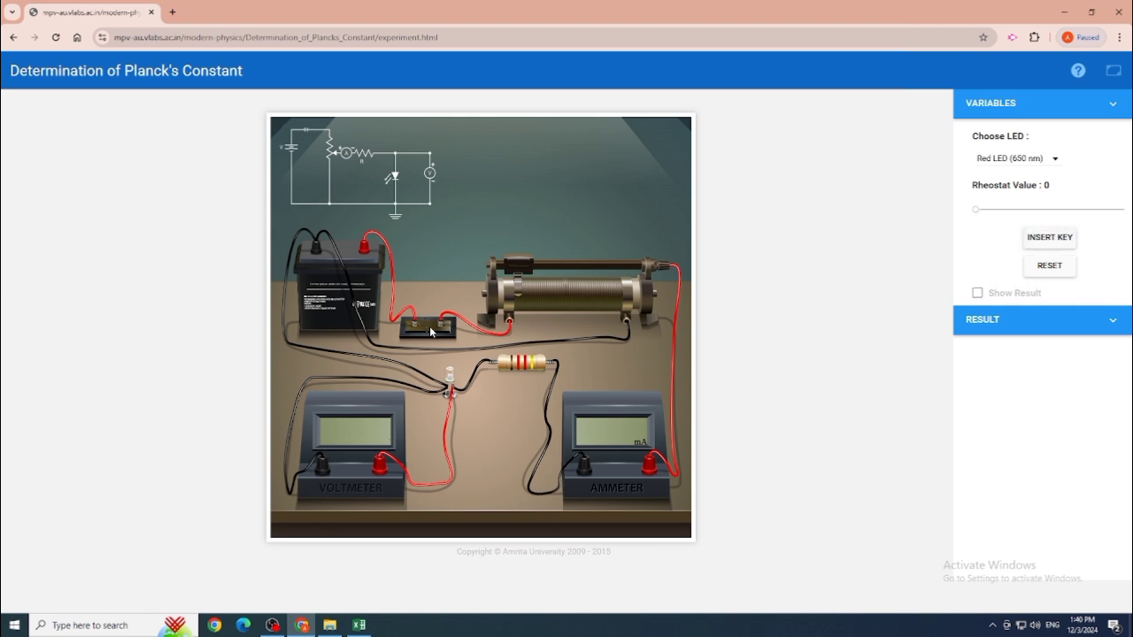
pyautogui.click(1042, 246)
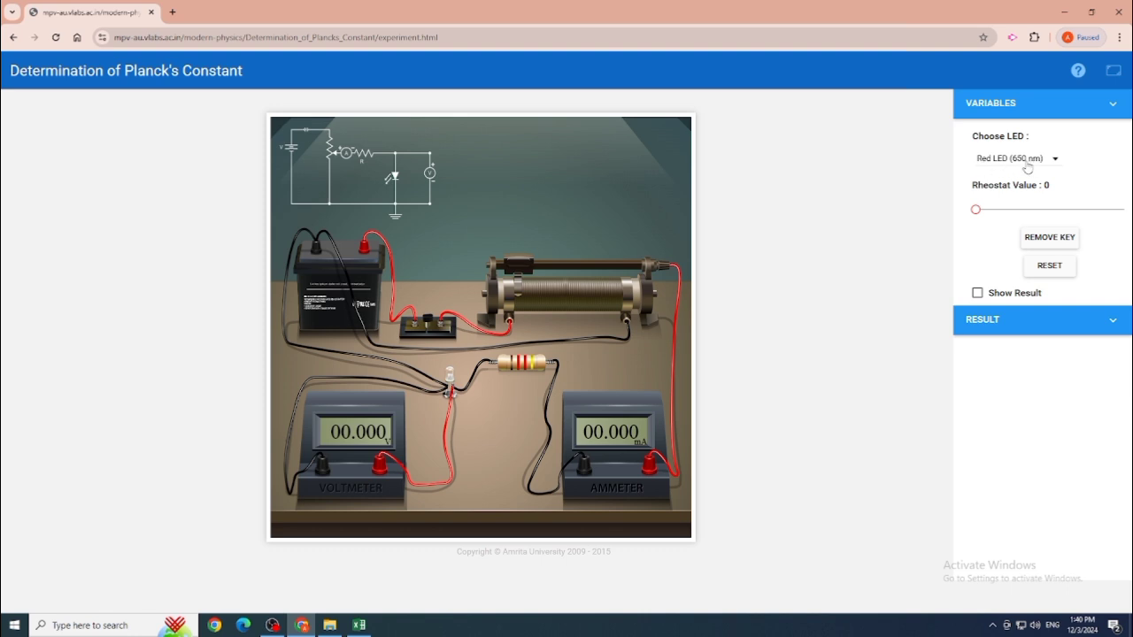
# Look over the Excel observation table, and raise the rheostat in the browser simulation to 424 with the Red LED (650 nm) selected
pyautogui.click(359, 626)
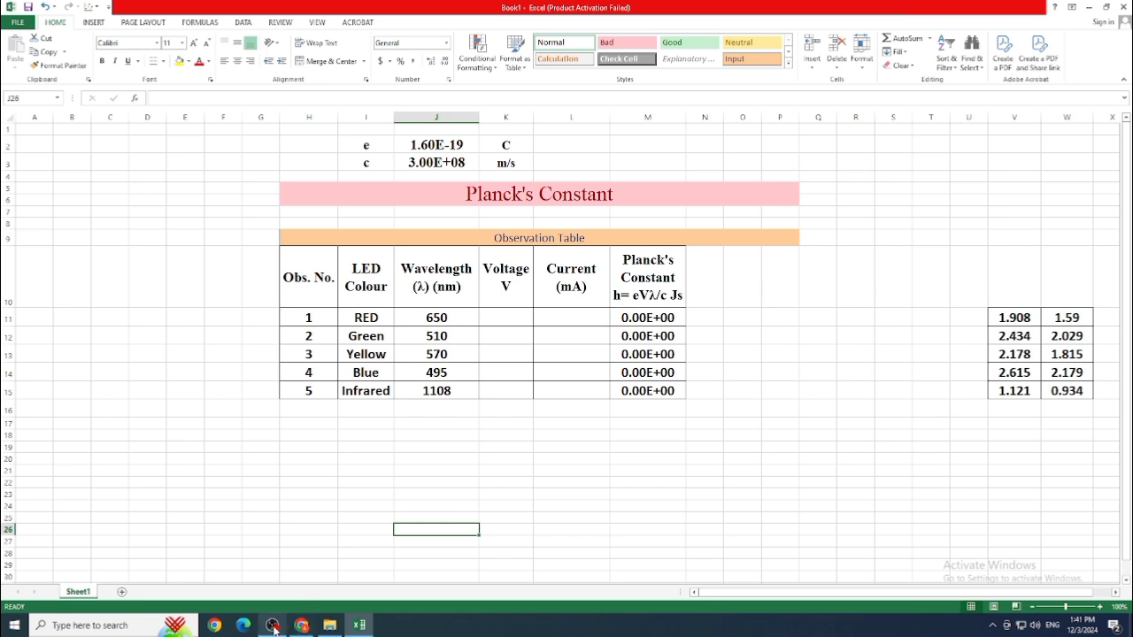
pyautogui.click(302, 625)
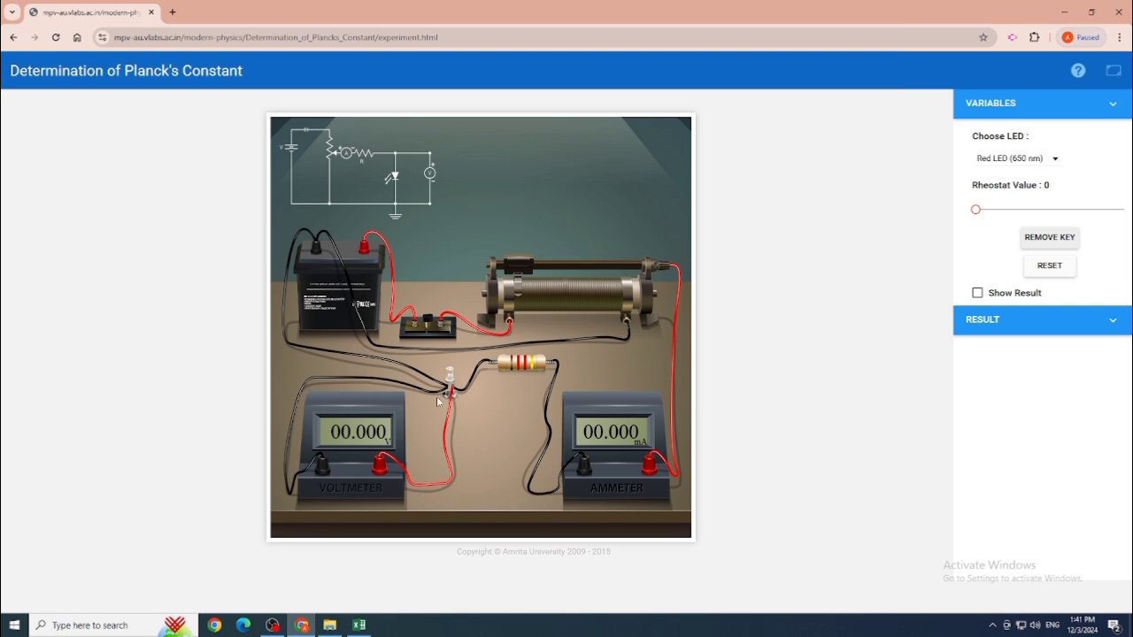
pyautogui.click(986, 213)
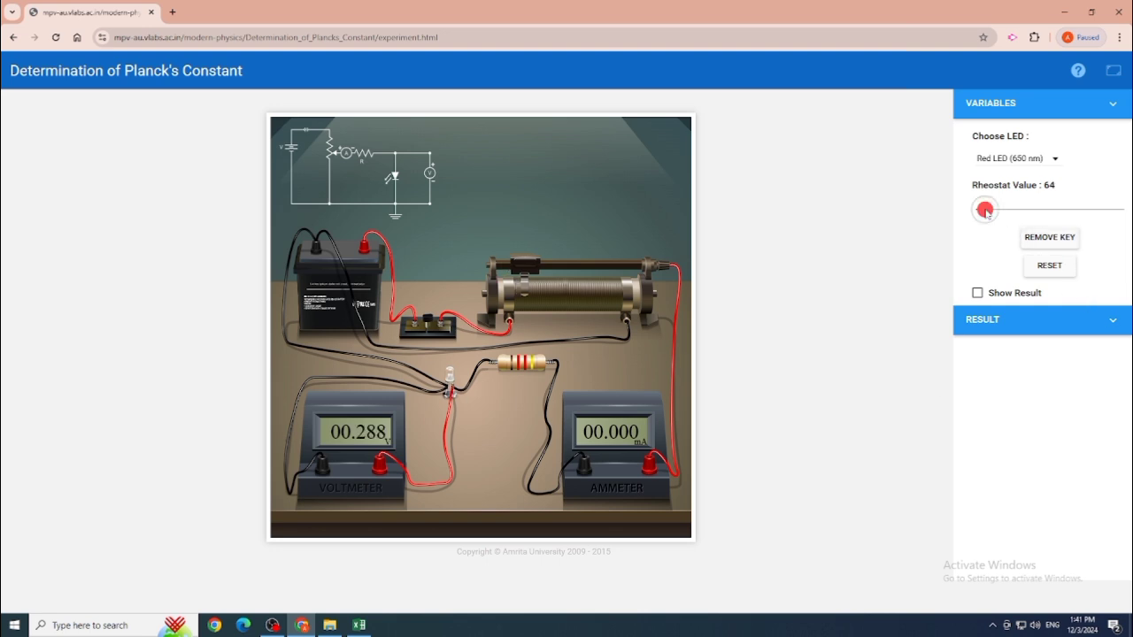
pyautogui.moveTo(987, 213); pyautogui.dragTo(1053, 215)
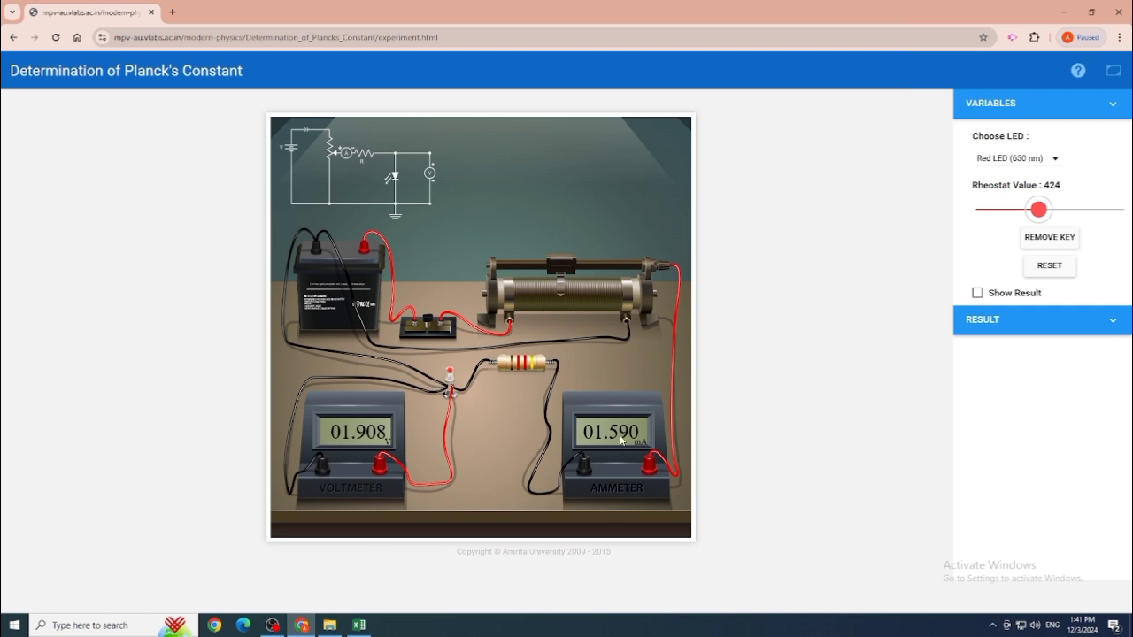
# Switch to Excel and record the red LED's voltage as 1.908 and current as 1.59 in the observation table
pyautogui.click(359, 625)
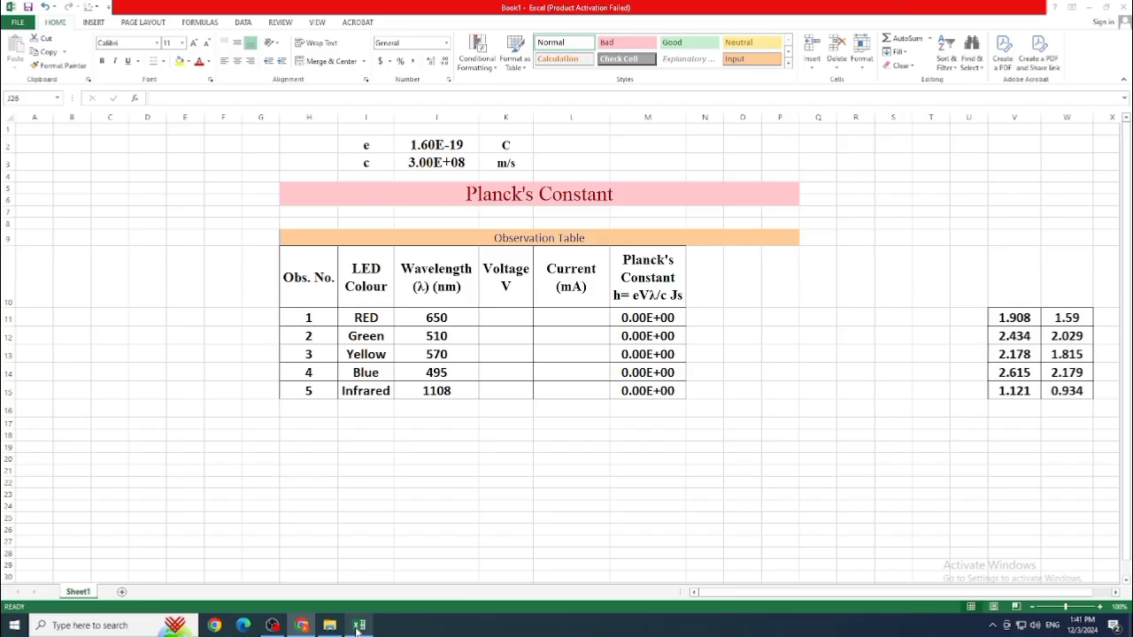
pyautogui.click(511, 317)
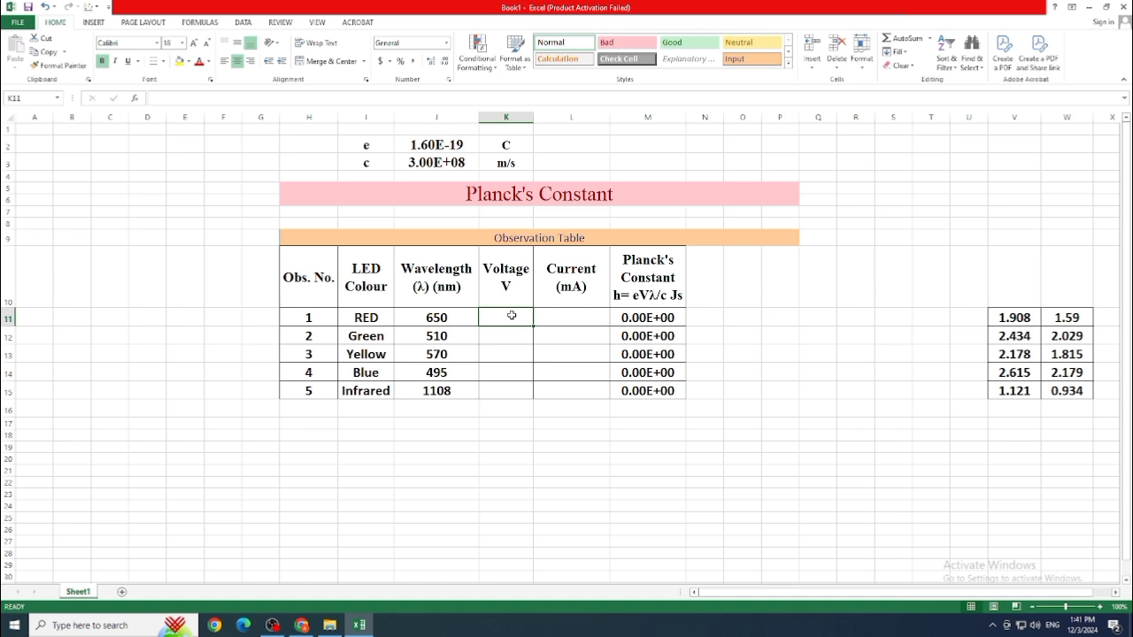
pyautogui.write('1.908')
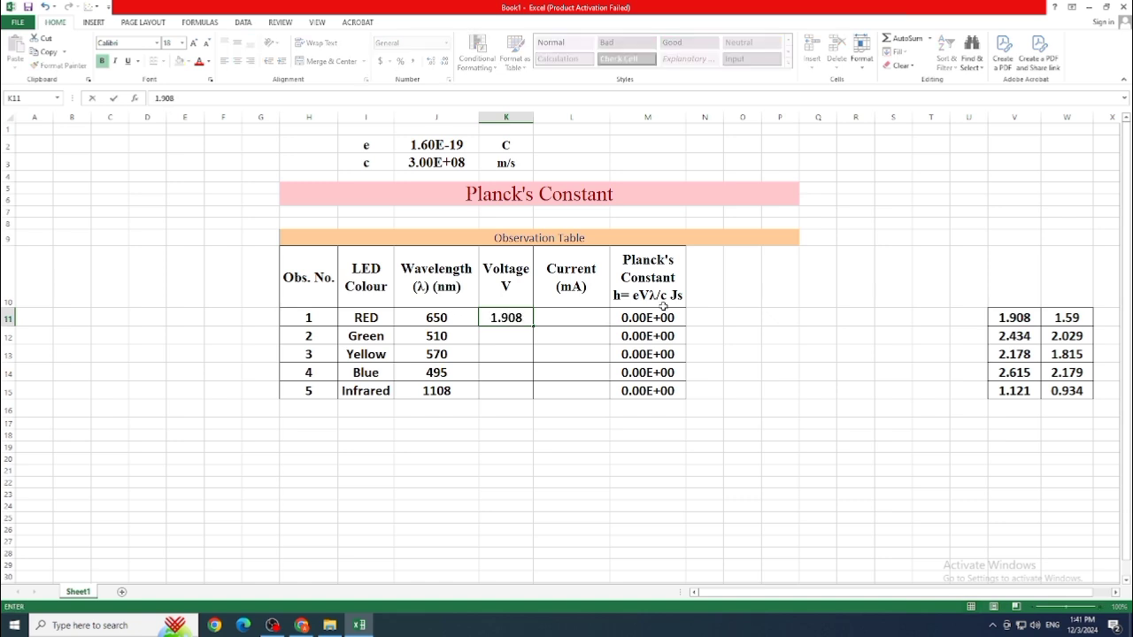
pyautogui.click(575, 313)
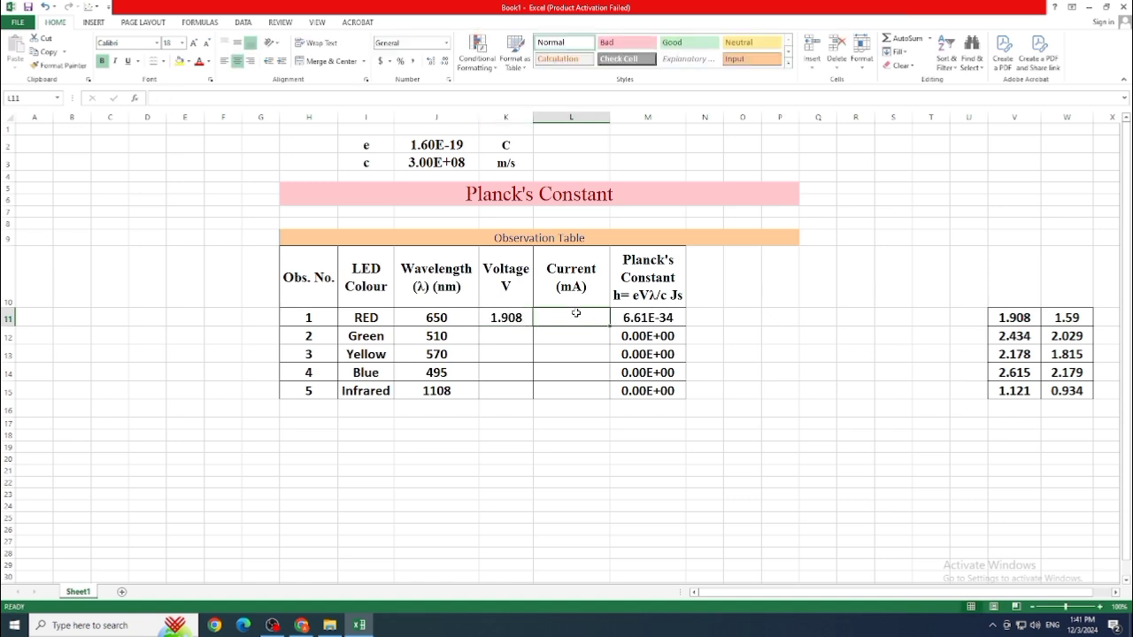
pyautogui.write('1.5')
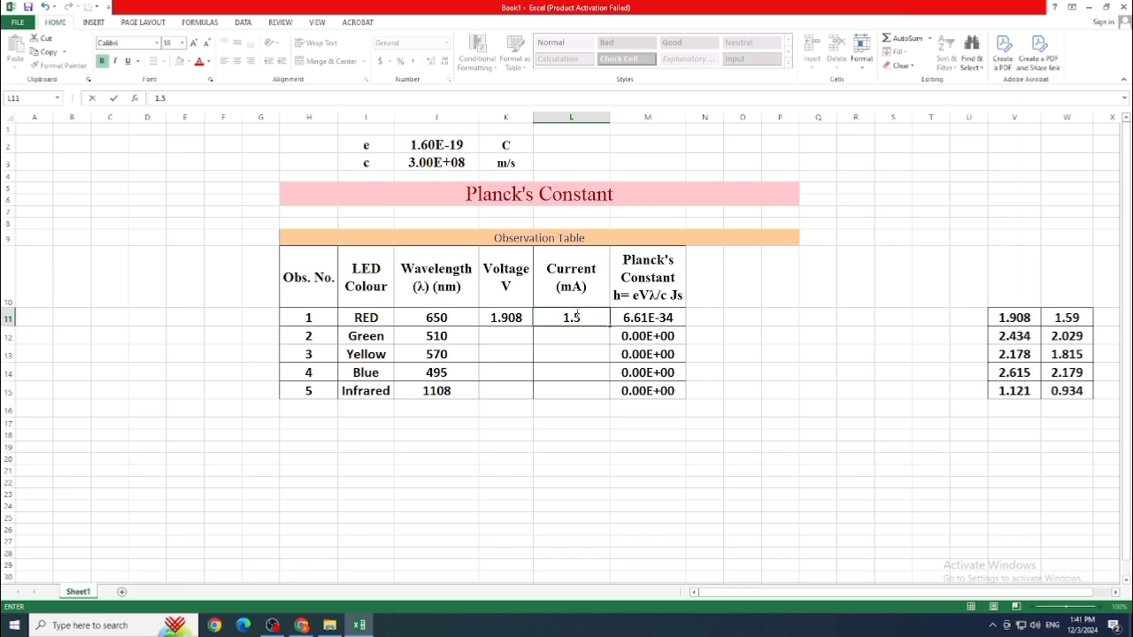
pyautogui.write('9')
# Switch to the browser simulation, choose the Green LED (510 nm), and adjust the rheostat value to 541
pyautogui.click(302, 625)
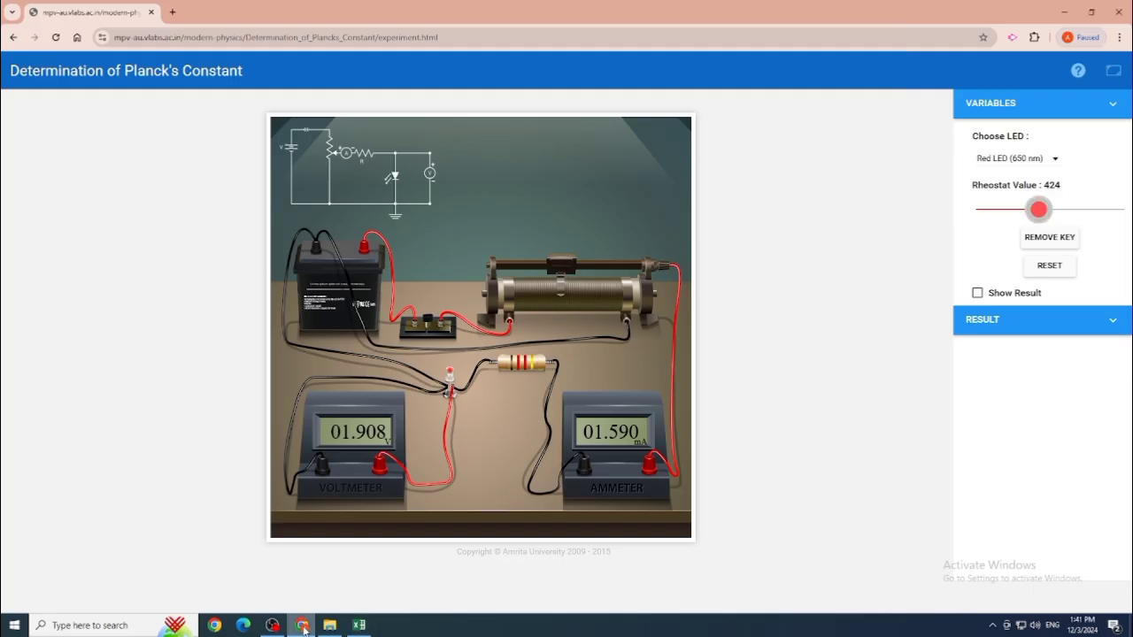
pyautogui.click(1046, 168)
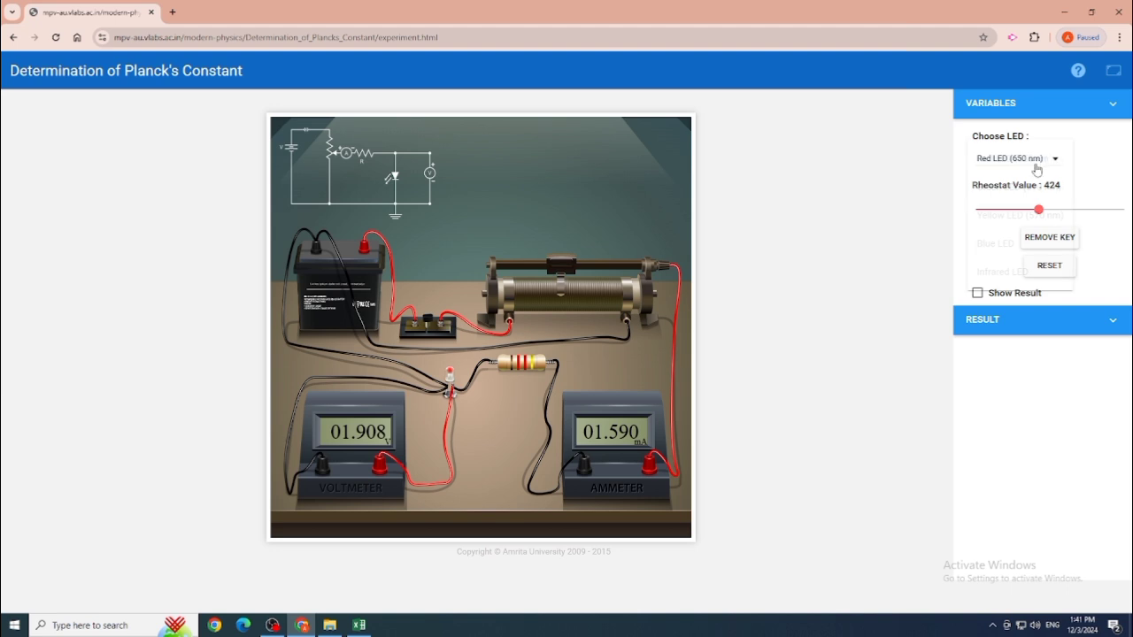
pyautogui.click(998, 187)
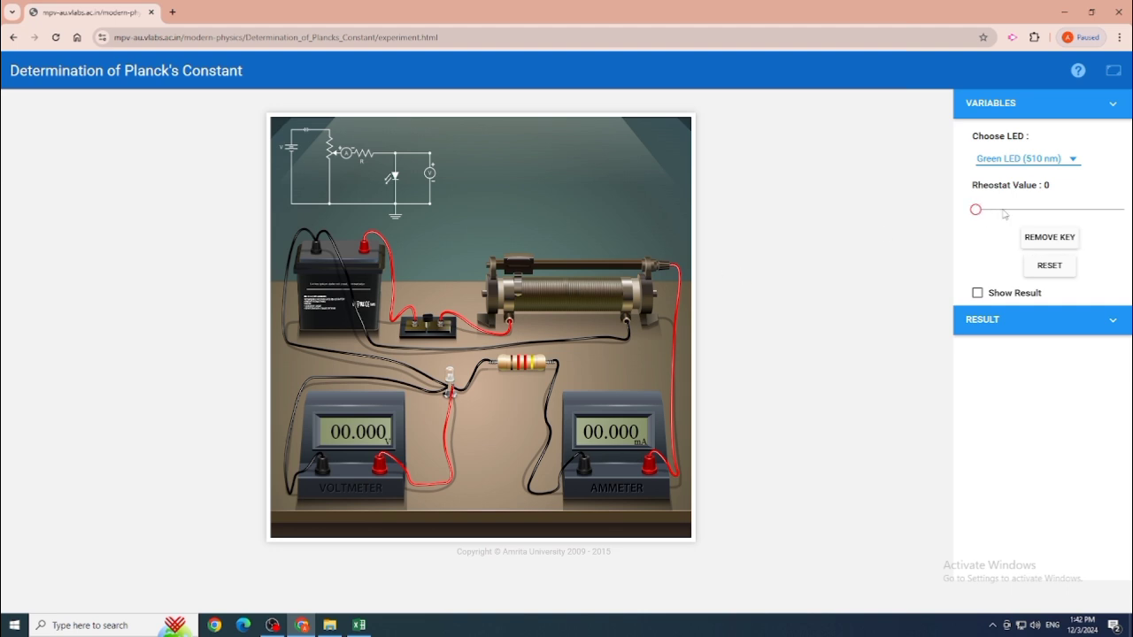
pyautogui.moveTo(995, 213); pyautogui.dragTo(1056, 212)
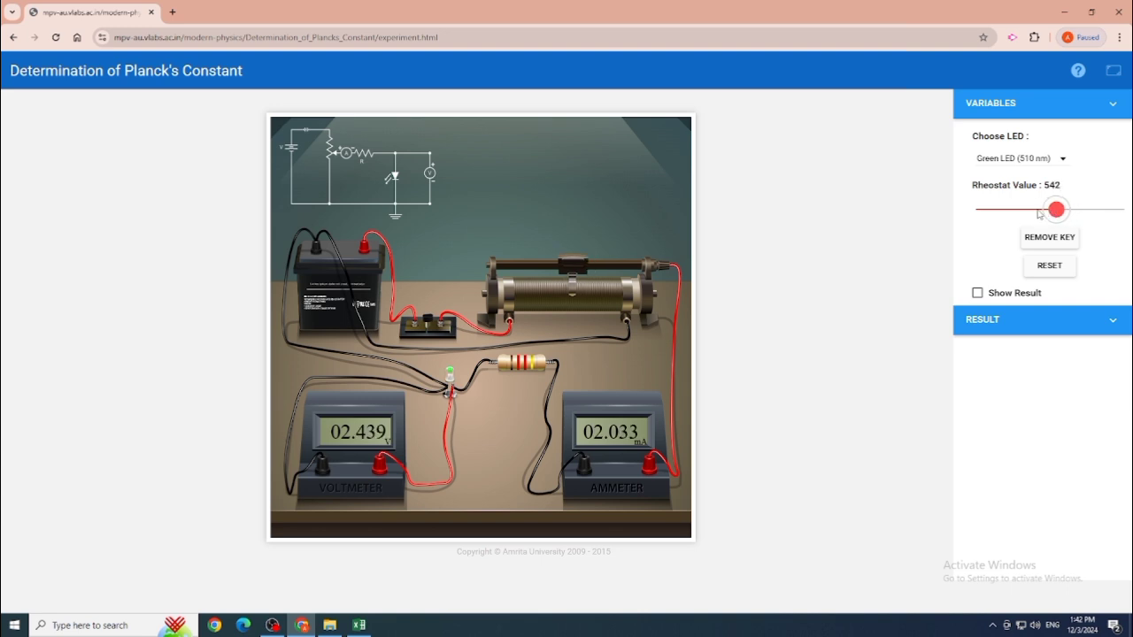
pyautogui.click(1062, 216)
# Switch to Excel and record the green LED's voltage as 2.437 and current as 2.029 in the observation table
pyautogui.click(359, 625)
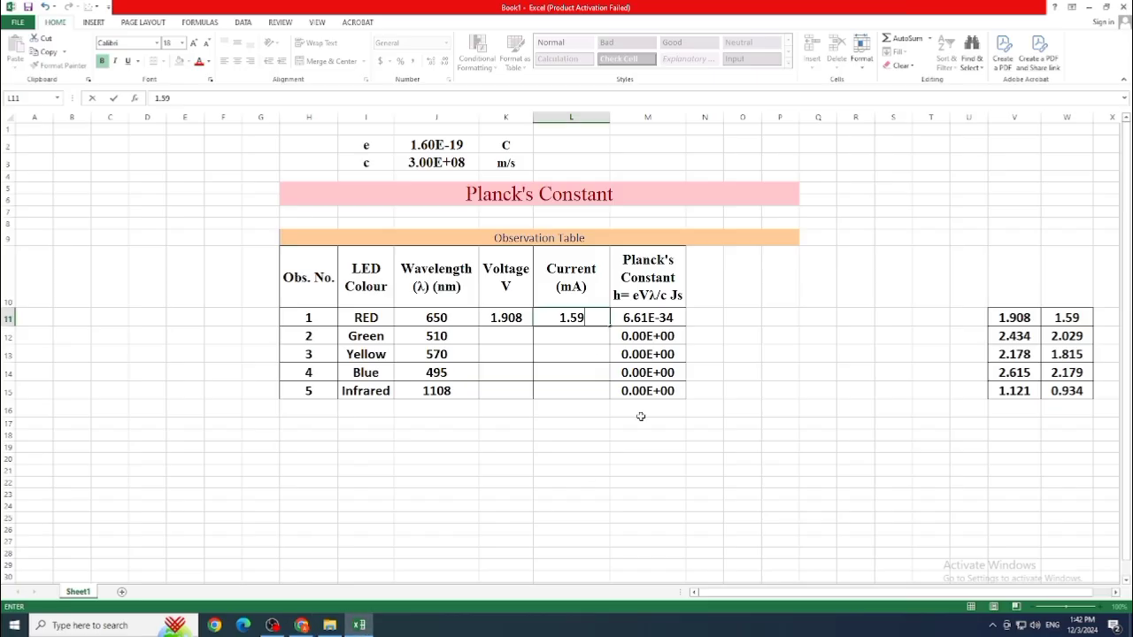
pyautogui.click(515, 337)
pyautogui.write('2.')
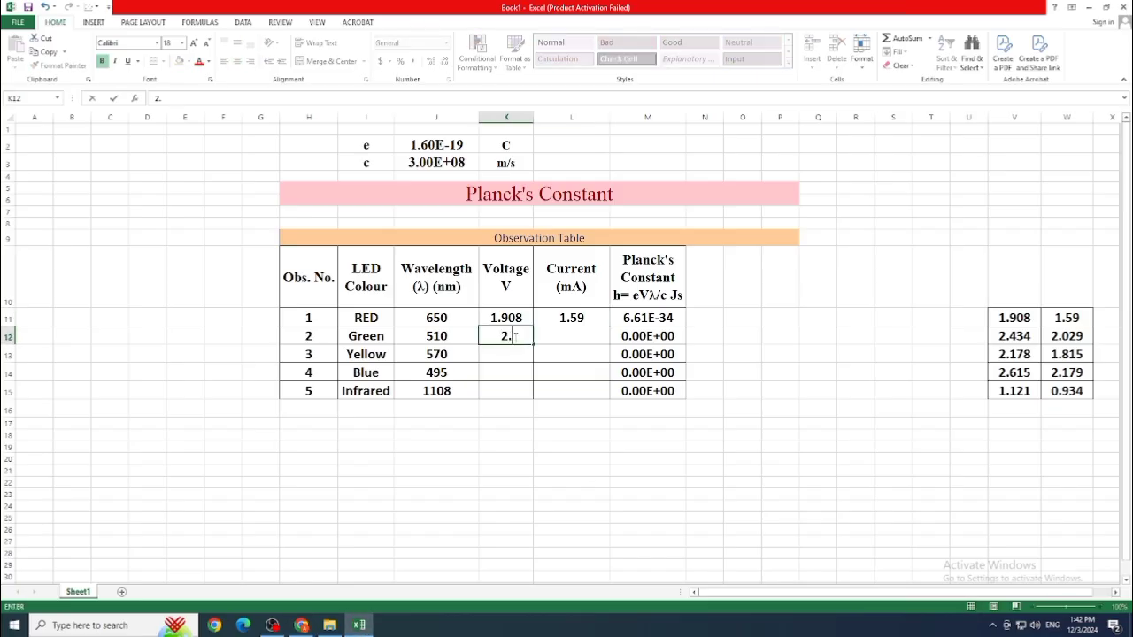
pyautogui.write('437')
pyautogui.click(578, 341)
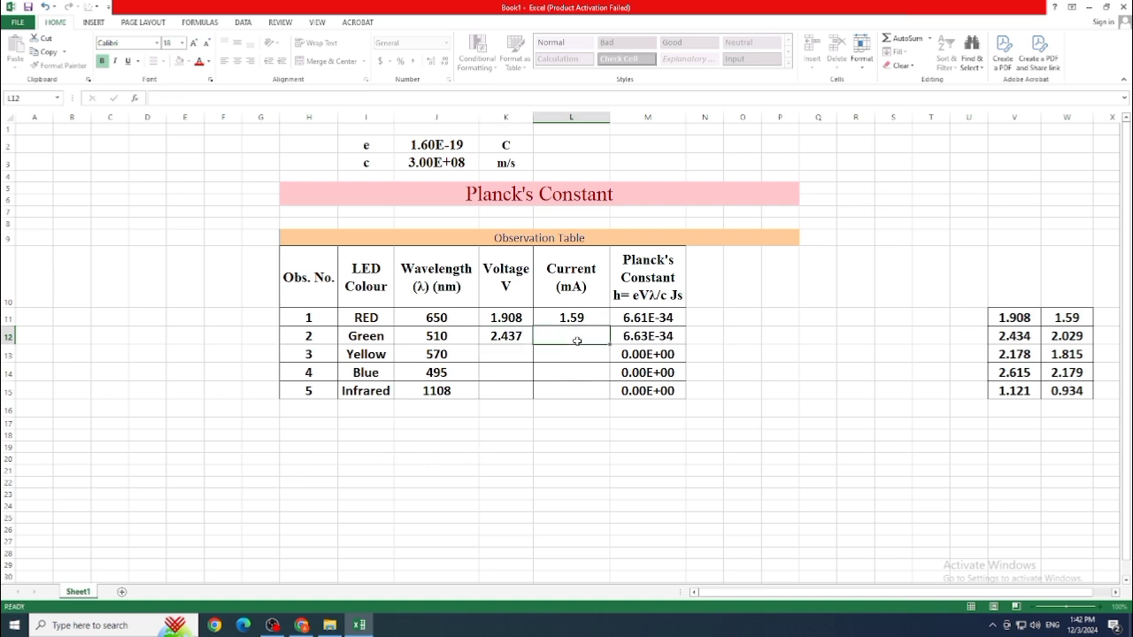
pyautogui.write('2.029')
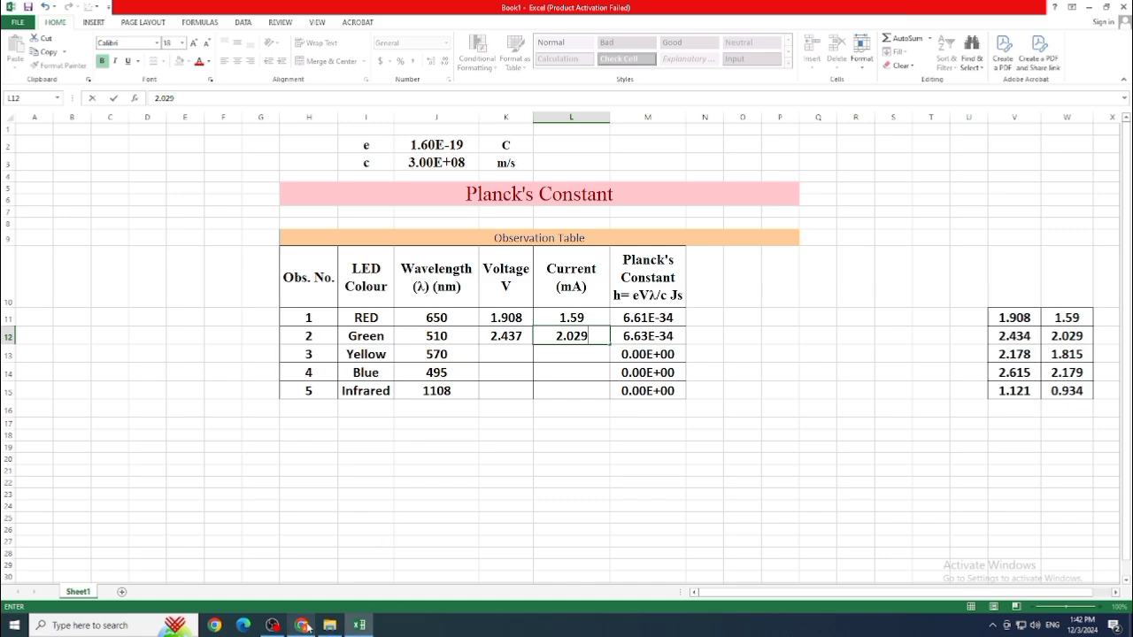
# Switch to the browser simulation, choose the Yellow LED (570 nm), and raise the rheostat value coarsely to 584
pyautogui.click(303, 626)
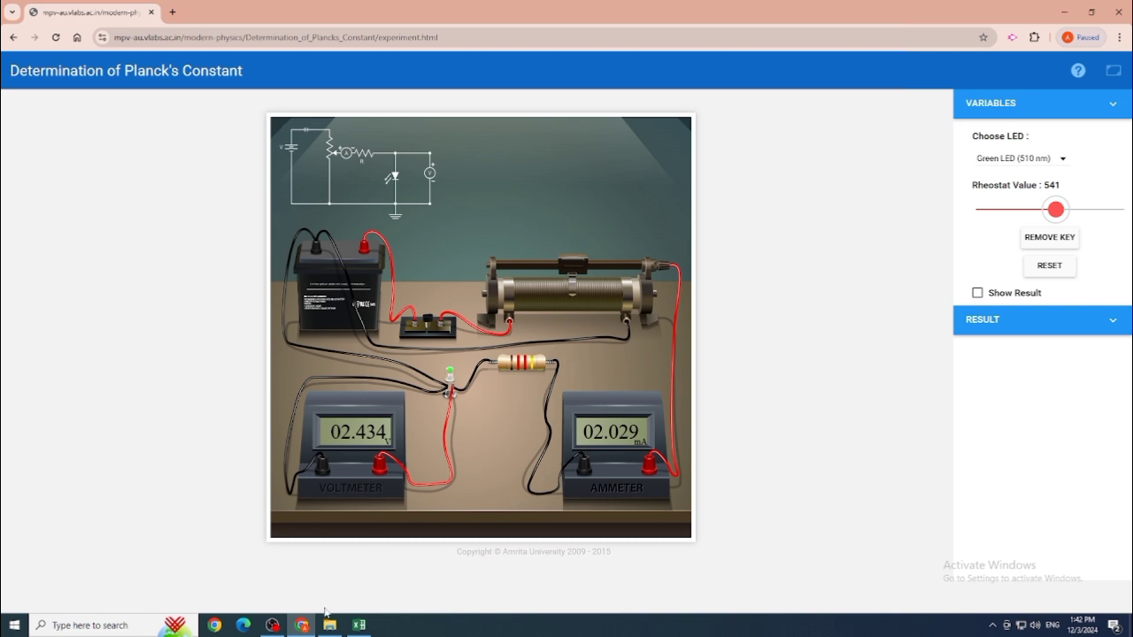
pyautogui.click(1056, 163)
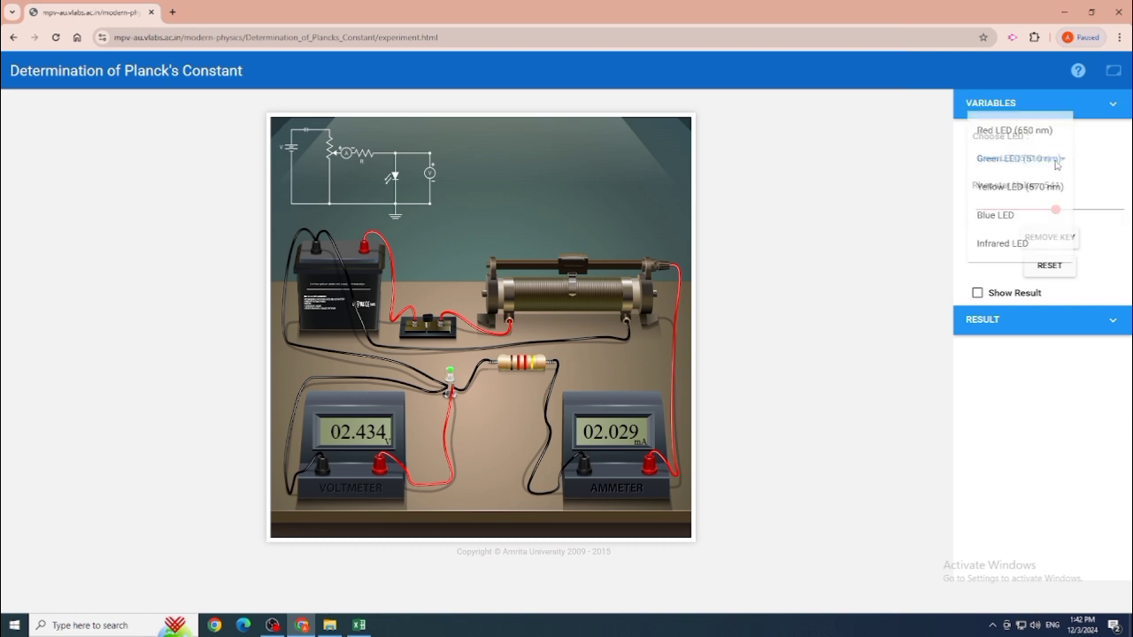
pyautogui.click(992, 190)
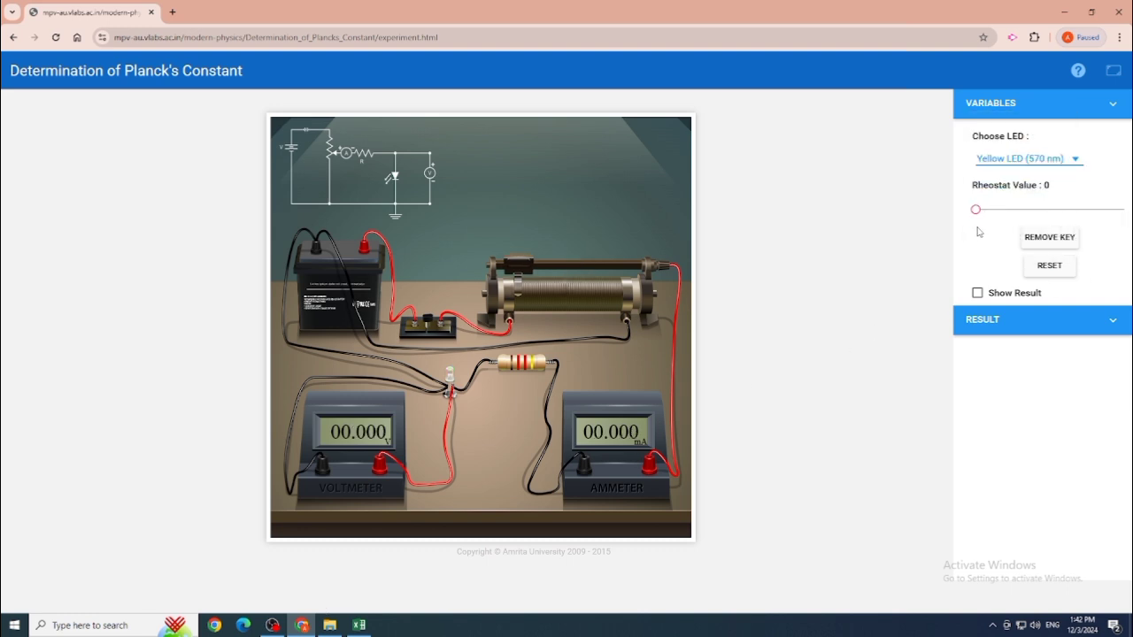
pyautogui.moveTo(1005, 213); pyautogui.dragTo(1026, 210)
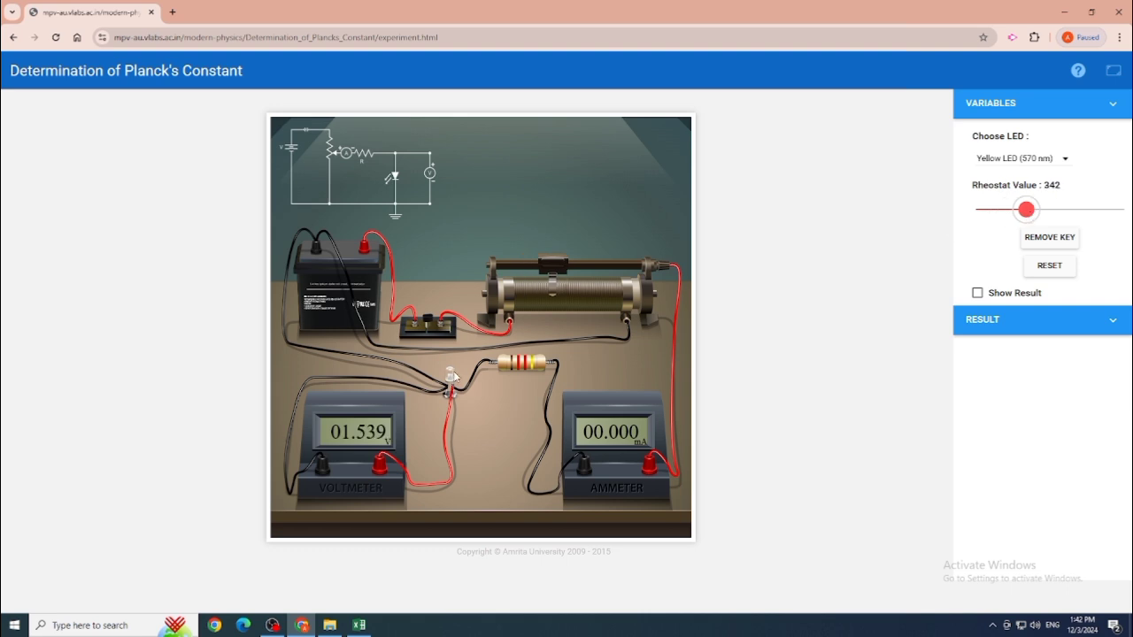
pyautogui.click(1046, 211)
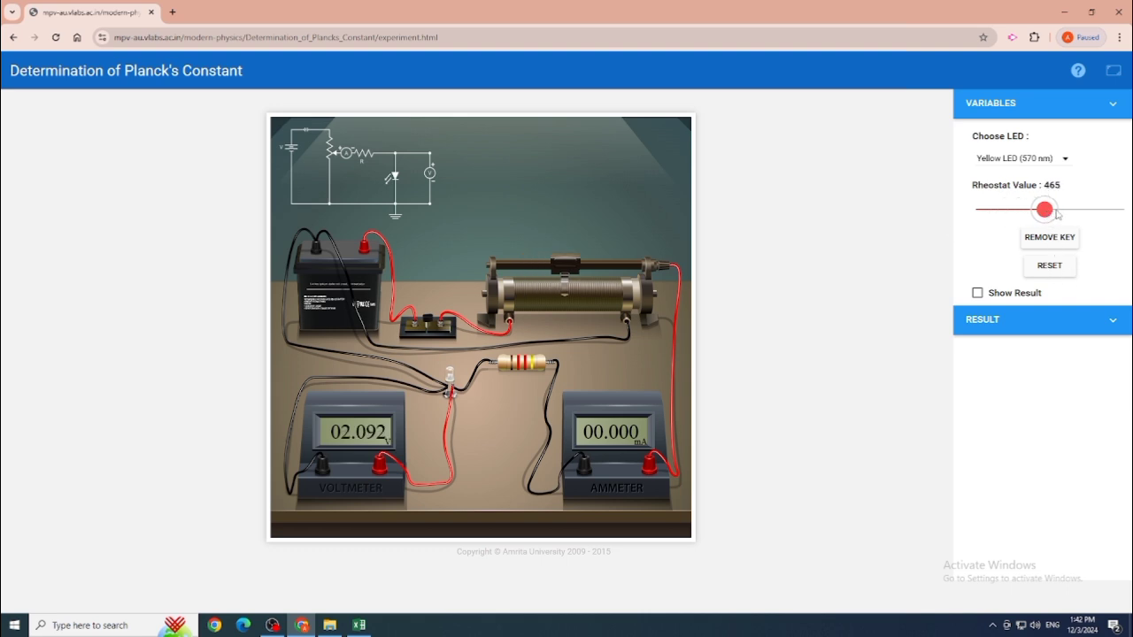
pyautogui.click(1064, 214)
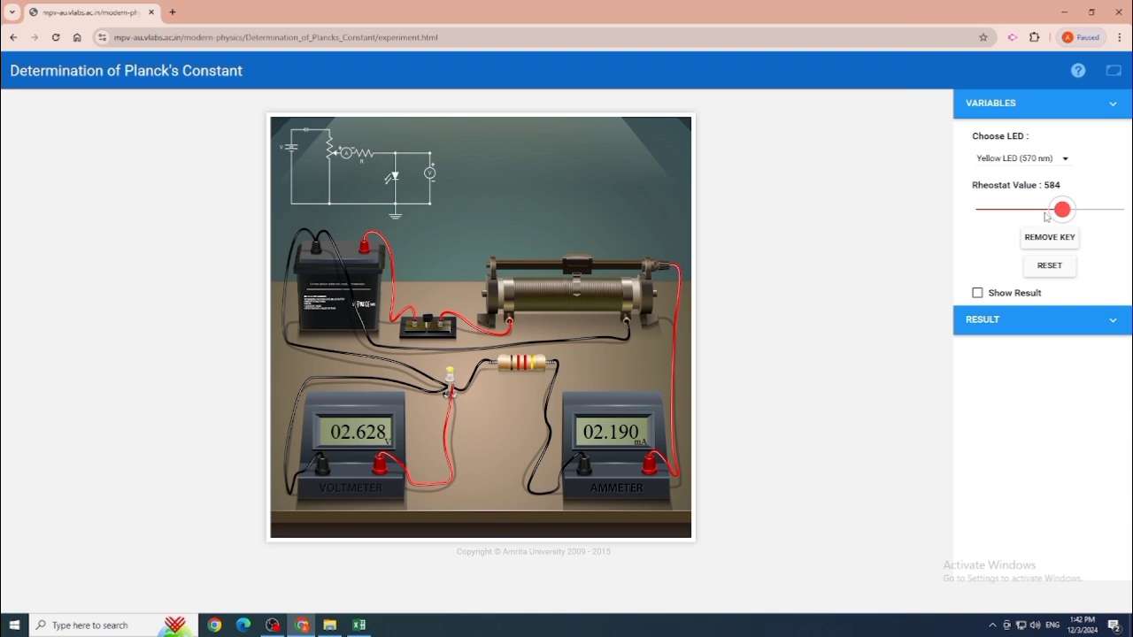
# Fine-tune the yellow LED's rheostat value to 484, where current just starts to flow
pyautogui.click(1046, 212)
pyautogui.press('Right')
pyautogui.press('Right')
pyautogui.press('Right')
pyautogui.press('Right')
pyautogui.press('Right')
pyautogui.press('Right')
pyautogui.press('Right')
pyautogui.press('Right')
pyautogui.press('Right')
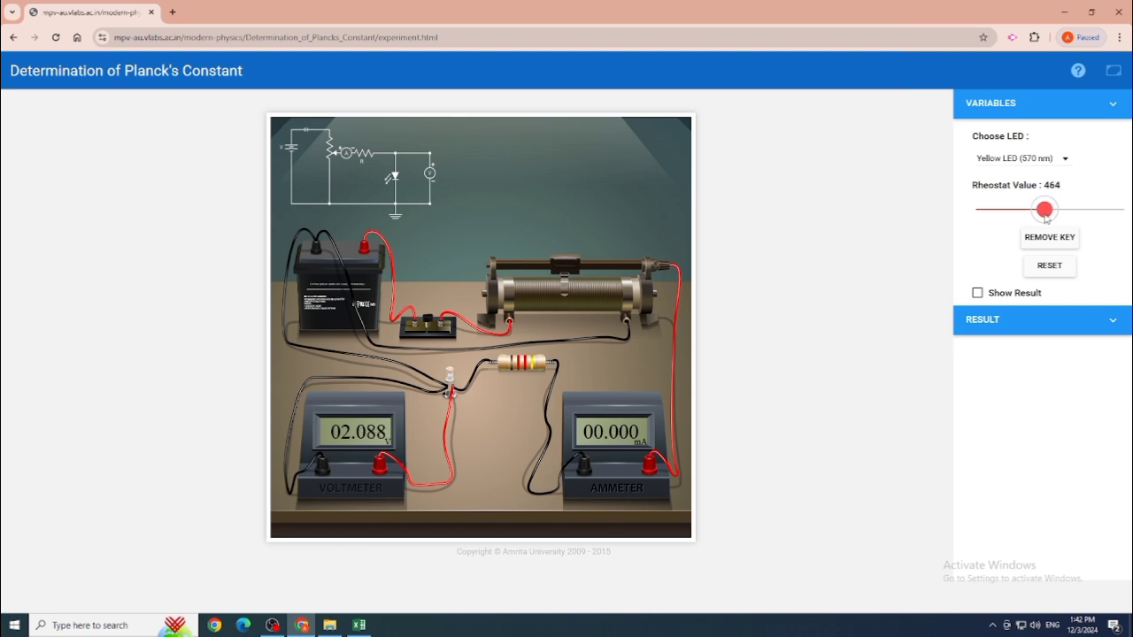
pyautogui.press('Right')
pyautogui.press('Right')
pyautogui.press('Right')
pyautogui.press('Right')
pyautogui.press('Right')
pyautogui.press('Right')
pyautogui.press('Right')
pyautogui.press('Right')
pyautogui.press('Right')
pyautogui.press('Right')
pyautogui.press('Right')
pyautogui.press('Right')
pyautogui.press('Right')
pyautogui.press('Right')
pyautogui.press('Right')
pyautogui.press('Right')
pyautogui.press('Right')
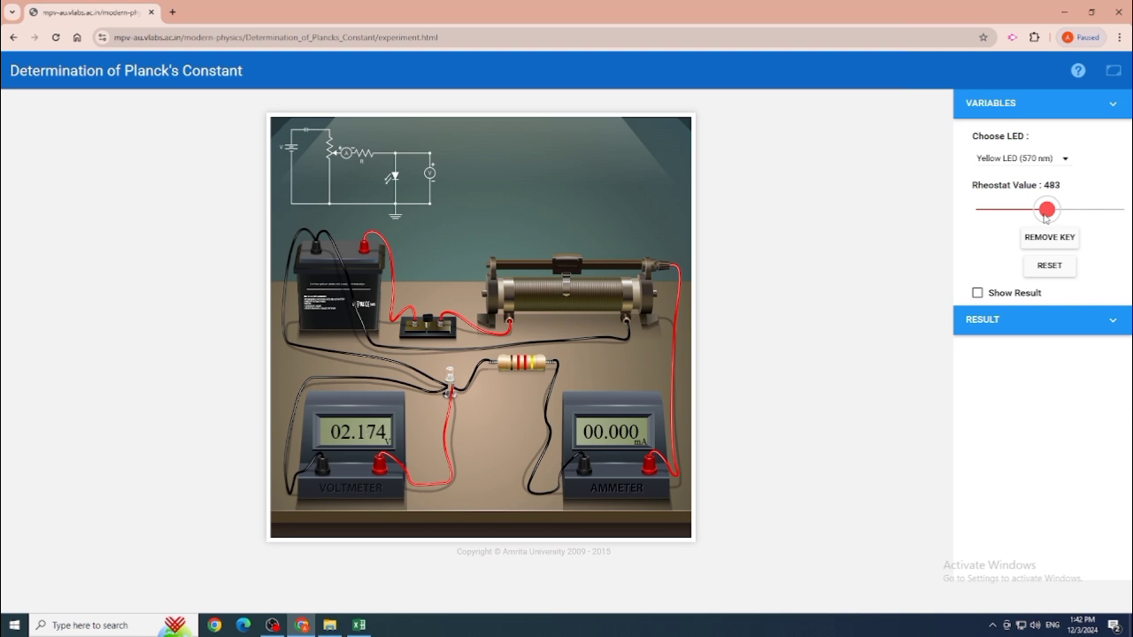
pyautogui.press('Right')
pyautogui.press('Right')
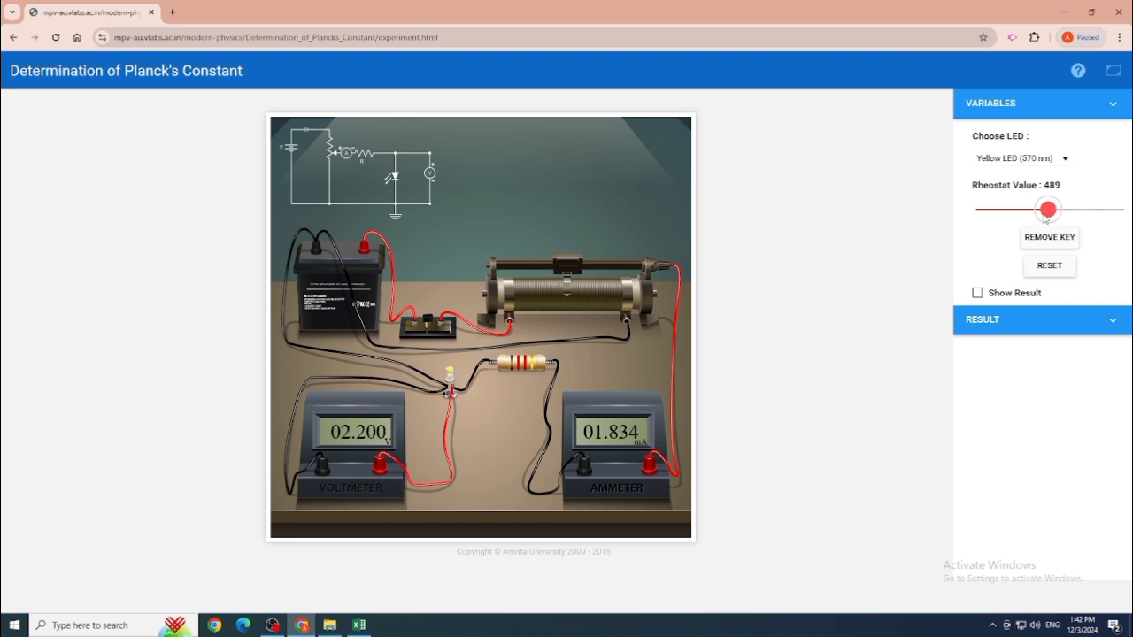
pyautogui.press('Left')
pyautogui.press('Left')
pyautogui.press('Left')
pyautogui.press('Left')
pyautogui.press('Left')
pyautogui.press('Left')
pyautogui.press('Left')
pyautogui.press('Right')
pyautogui.press('Right')
# Switch to Excel and record the yellow LED's voltage as 2.178 and current as 1.815 in the observation table
pyautogui.click(359, 625)
pyautogui.click(504, 359)
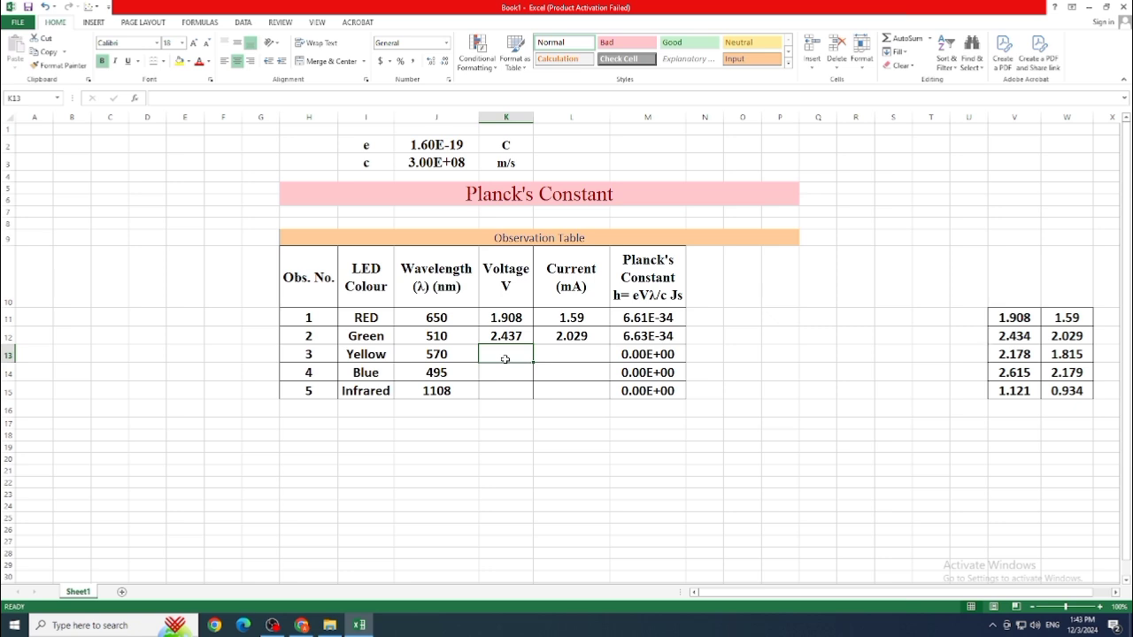
pyautogui.write('2.17')
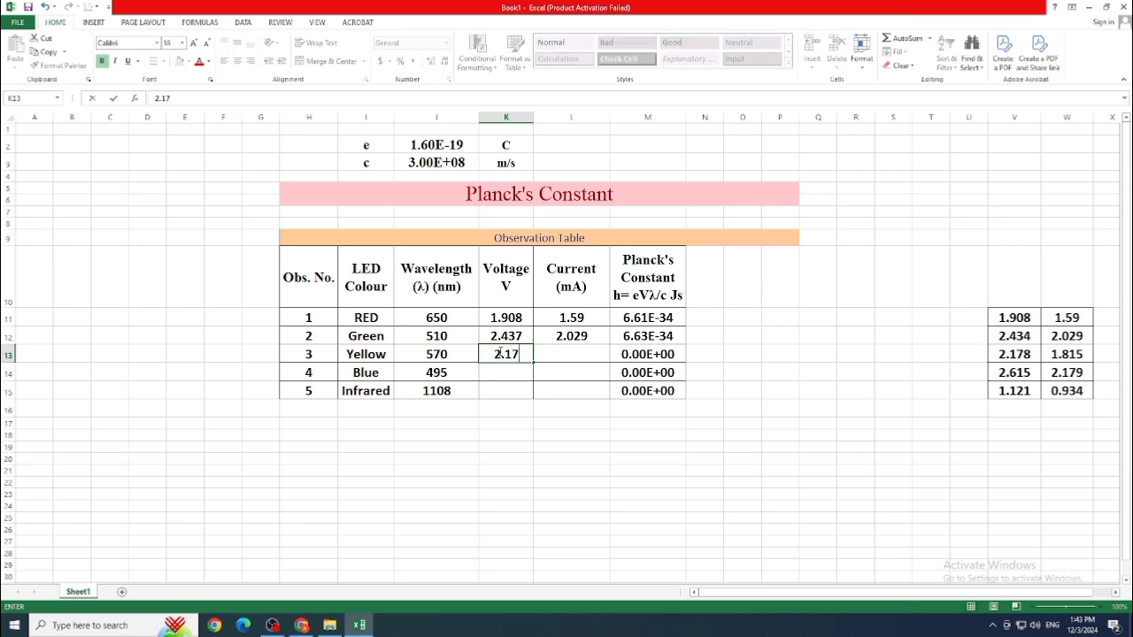
pyautogui.write('8')
pyautogui.click(553, 354)
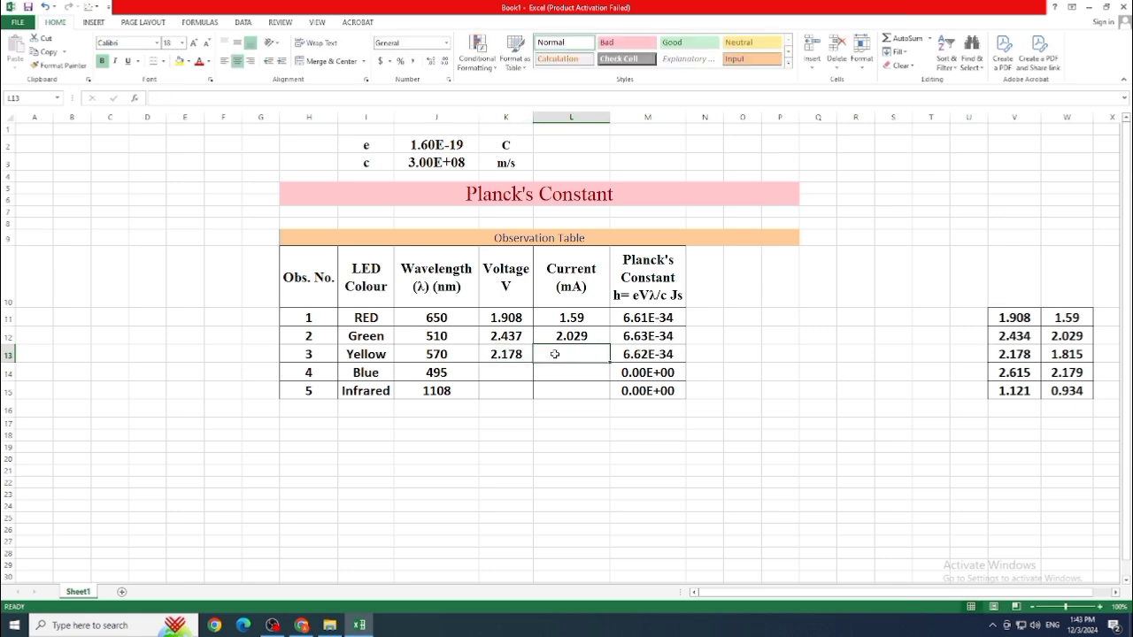
pyautogui.write('1.8')
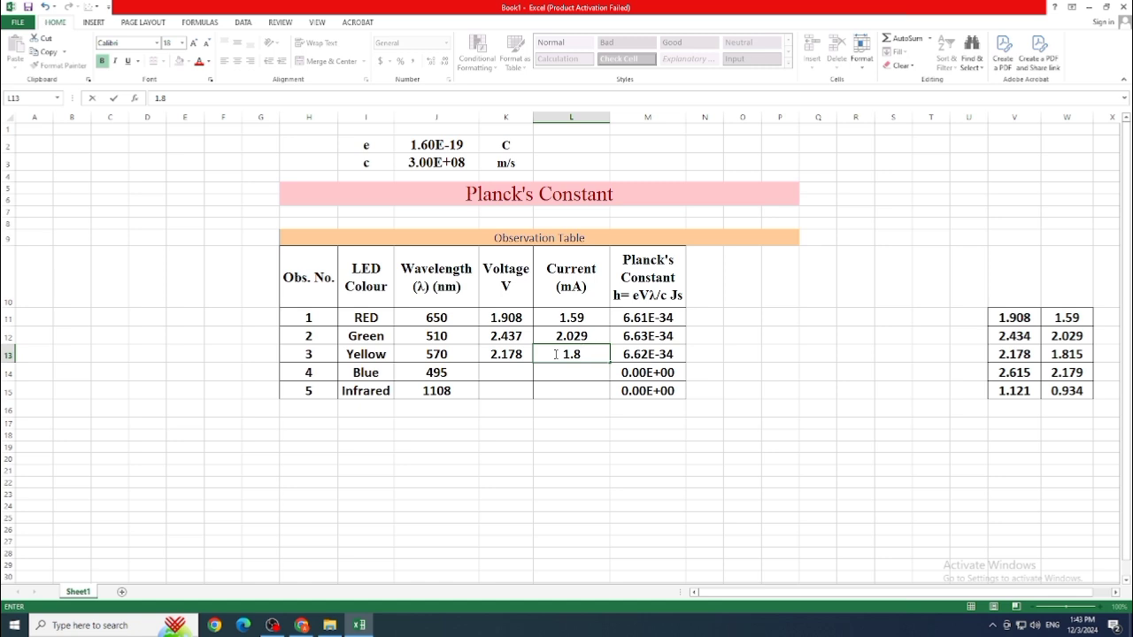
pyautogui.write('15')
pyautogui.click(505, 375)
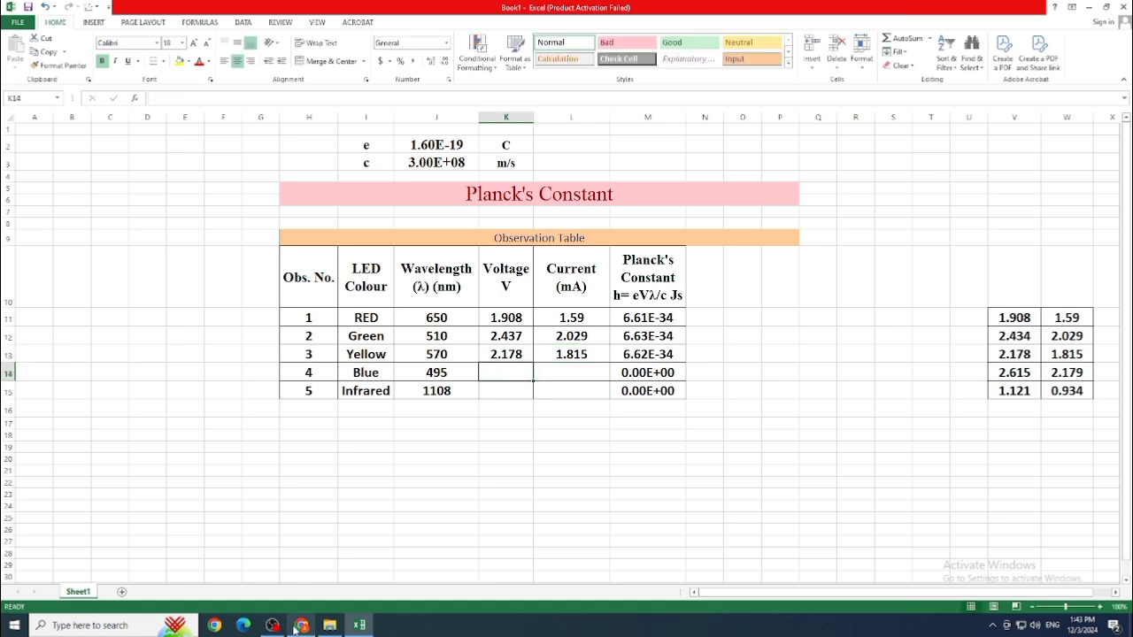
# Switch to the browser simulation, choose the Blue LED, and raise the rheostat value coarsely to 592
pyautogui.click(299, 627)
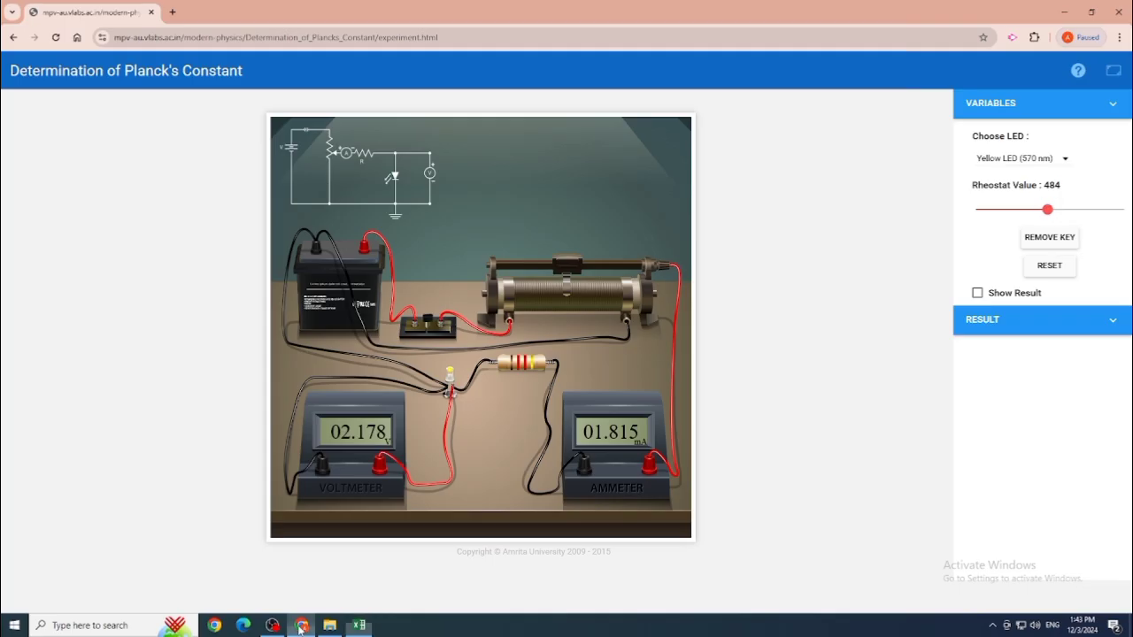
pyautogui.click(1053, 165)
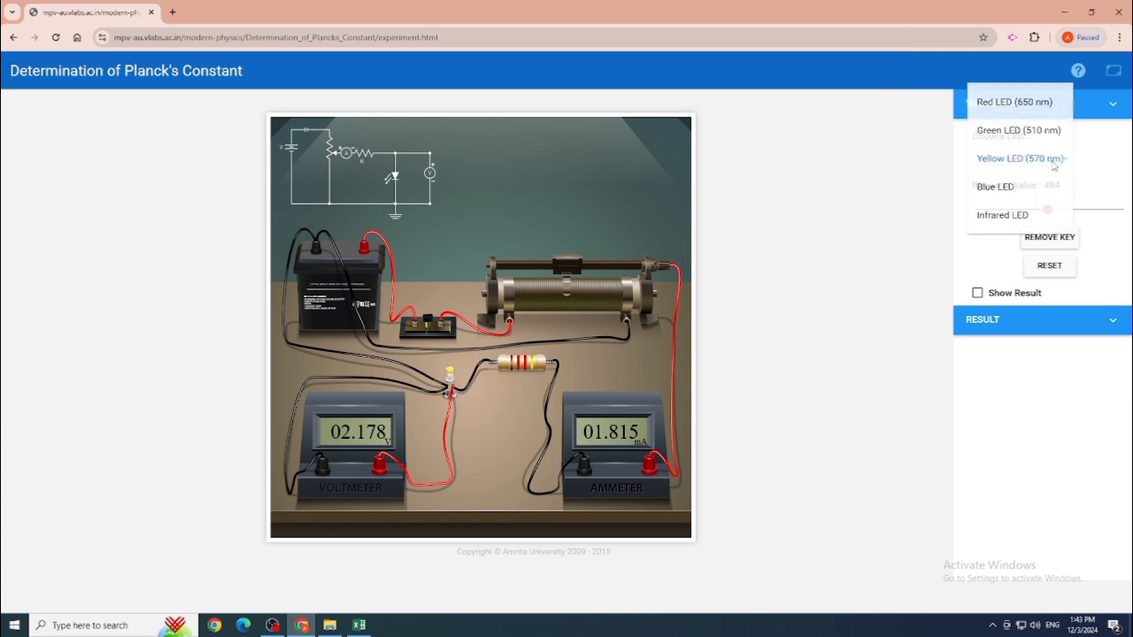
pyautogui.click(993, 187)
pyautogui.click(990, 211)
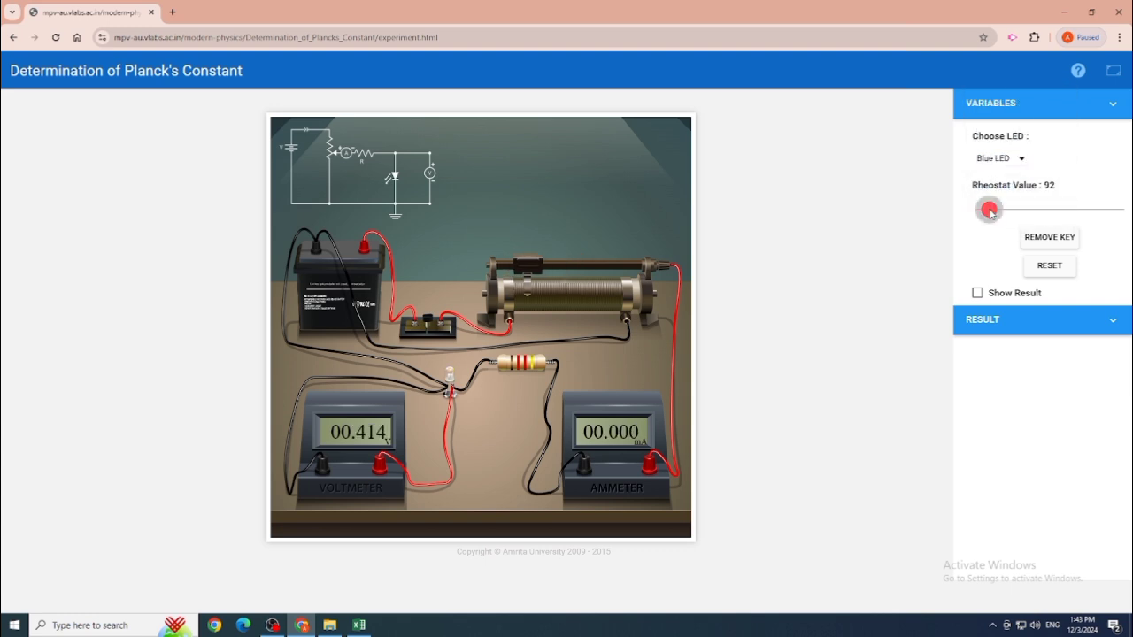
pyautogui.moveTo(992, 213); pyautogui.dragTo(1048, 213)
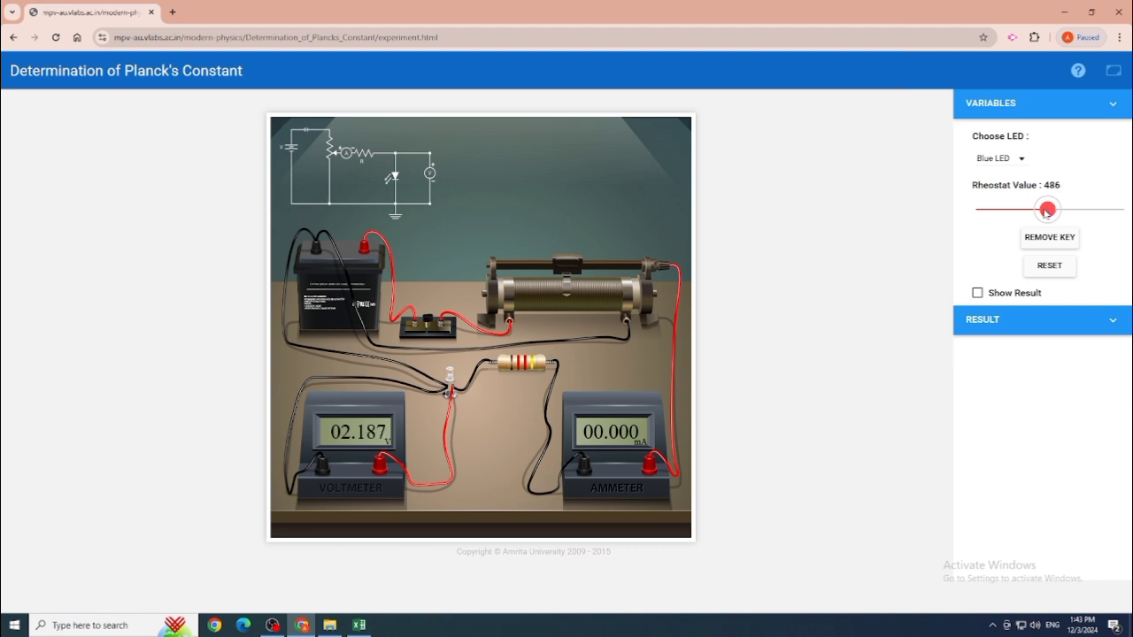
pyautogui.moveTo(1046, 212); pyautogui.dragTo(1048, 212)
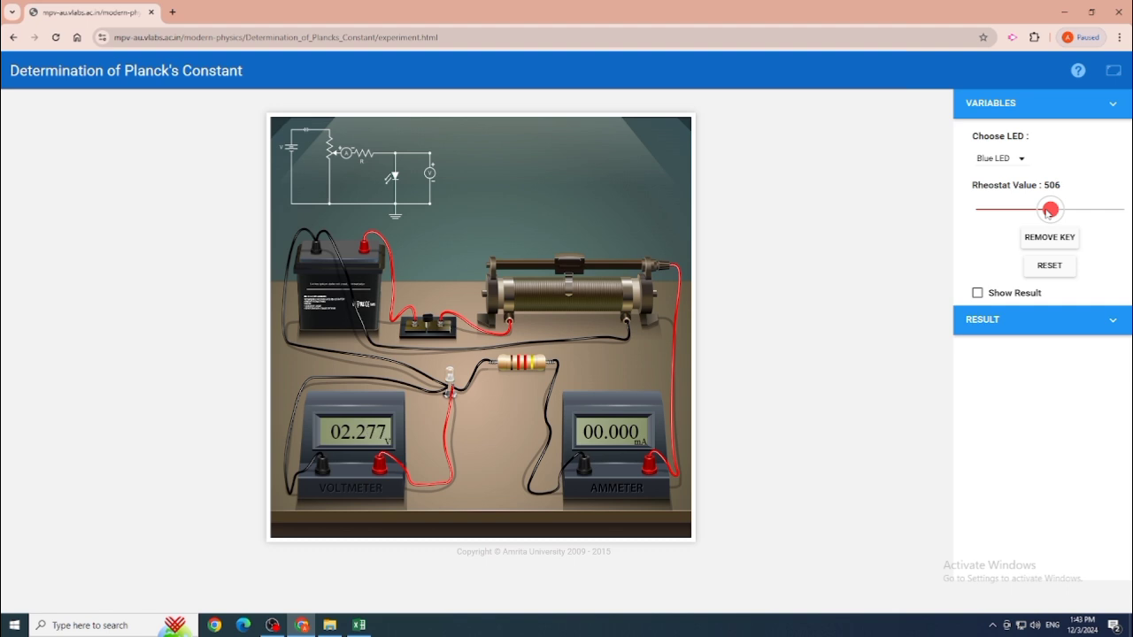
pyautogui.moveTo(1048, 213); pyautogui.dragTo(1049, 214)
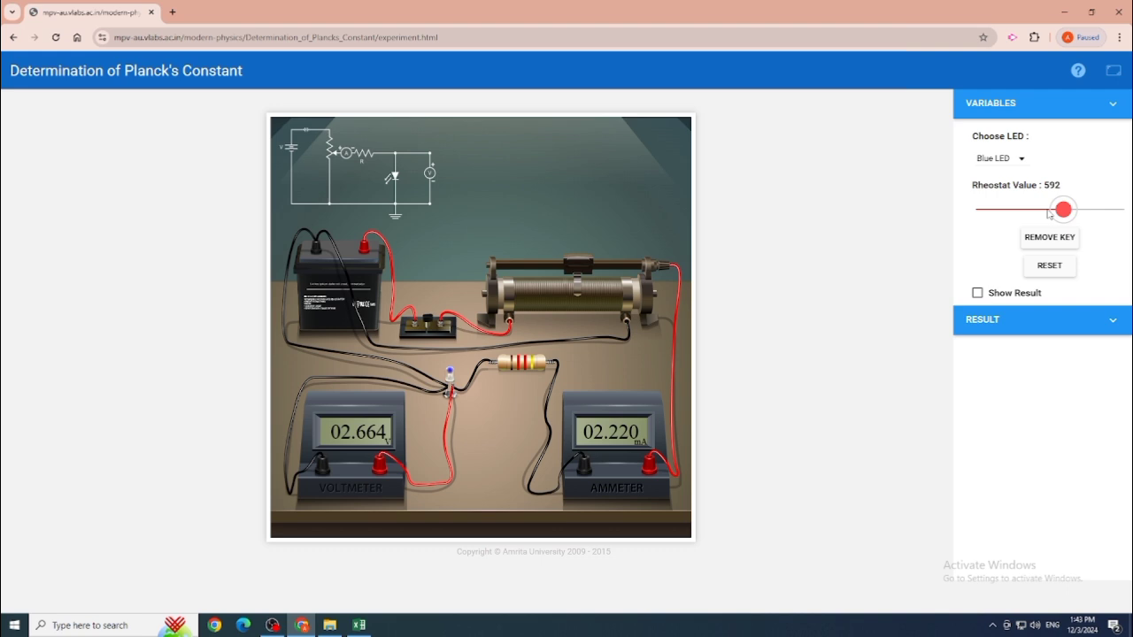
# Fine-tune the blue LED's rheostat value down to 581
pyautogui.press('Left')
pyautogui.press('Left')
pyautogui.press('Left')
pyautogui.press('Left')
pyautogui.press('Left')
pyautogui.press('Left')
pyautogui.press('Left')
pyautogui.press('Left')
pyautogui.press('Left')
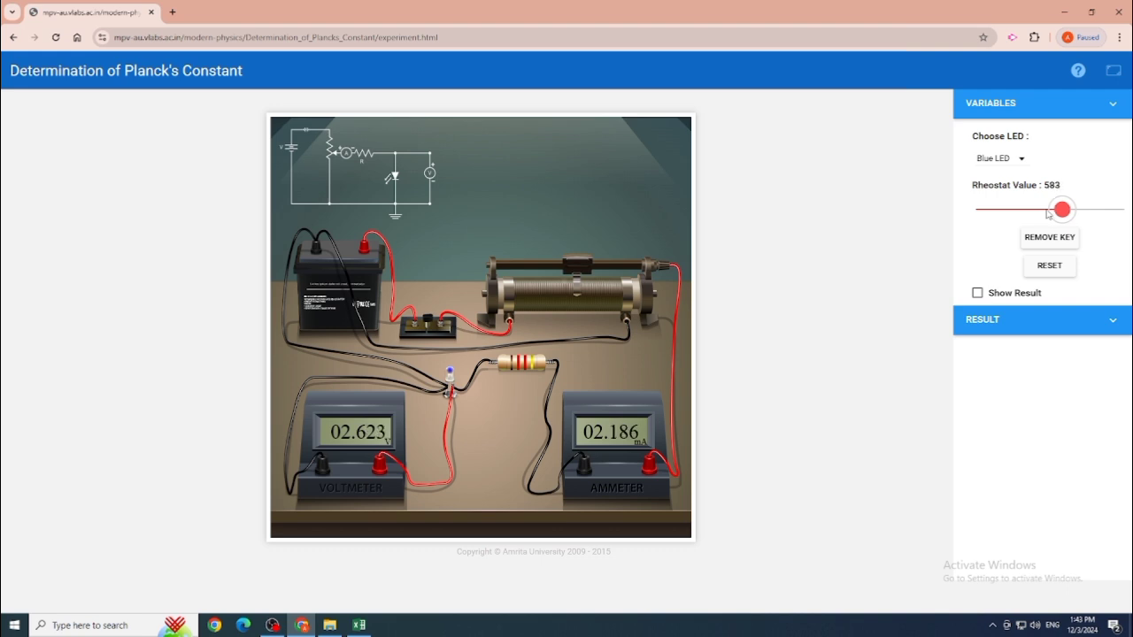
pyautogui.press('Left')
pyautogui.press('Left')
pyautogui.press('Left')
pyautogui.press('Left')
pyautogui.press('Right')
pyautogui.press('Right')
# Switch to Excel and record the blue LED's voltage as 2.615 and current as 2.179 in the observation table
pyautogui.click(361, 623)
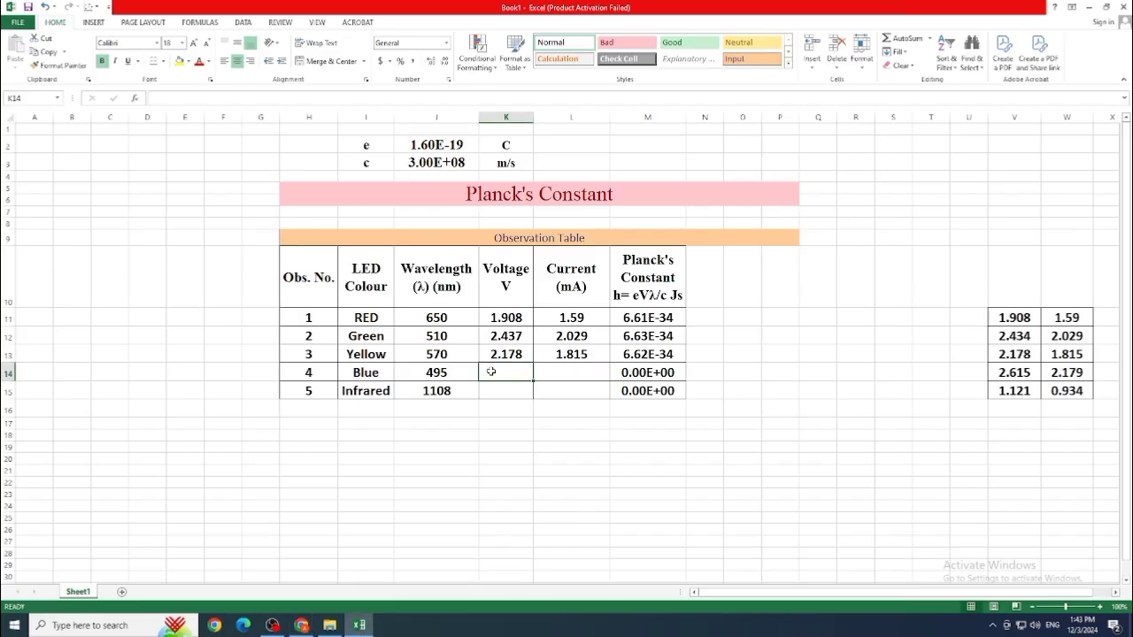
pyautogui.write('2.')
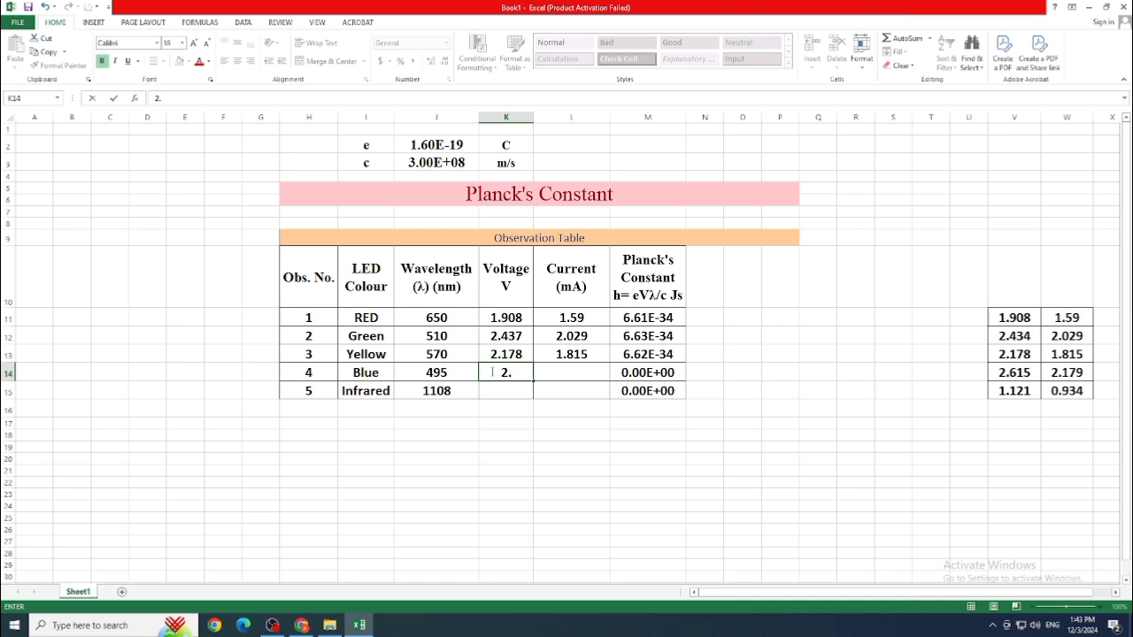
pyautogui.write('615')
pyautogui.click(592, 371)
pyautogui.write('2.179')
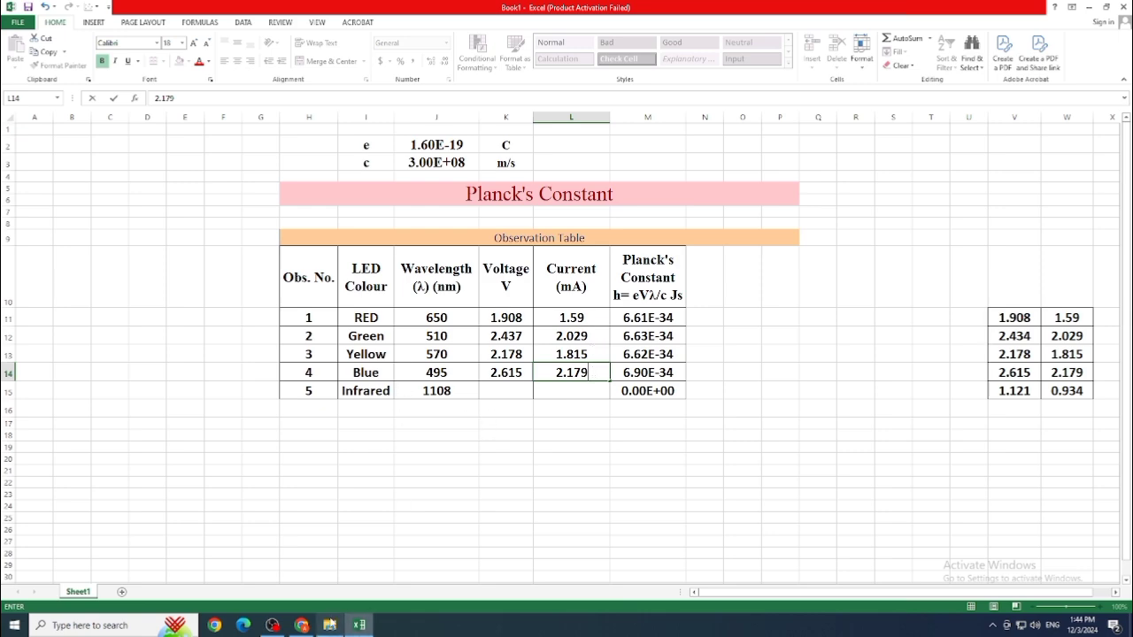
# Switch to the browser simulation, choose the Infrared LED, and set the rheostat value coarsely to 276
pyautogui.click(304, 625)
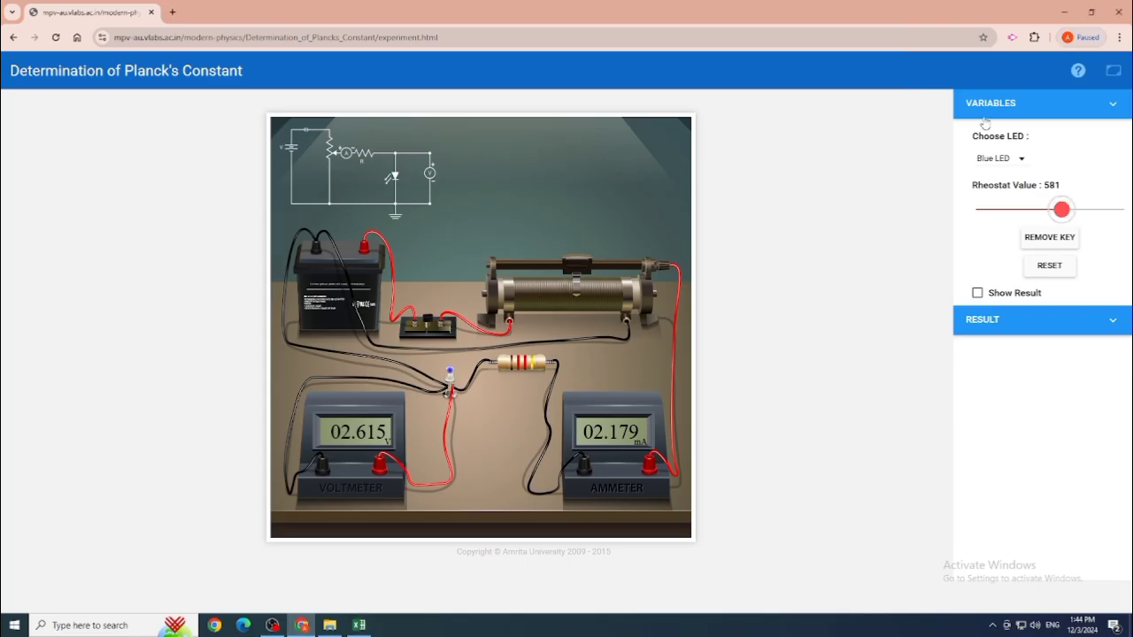
pyautogui.click(1000, 159)
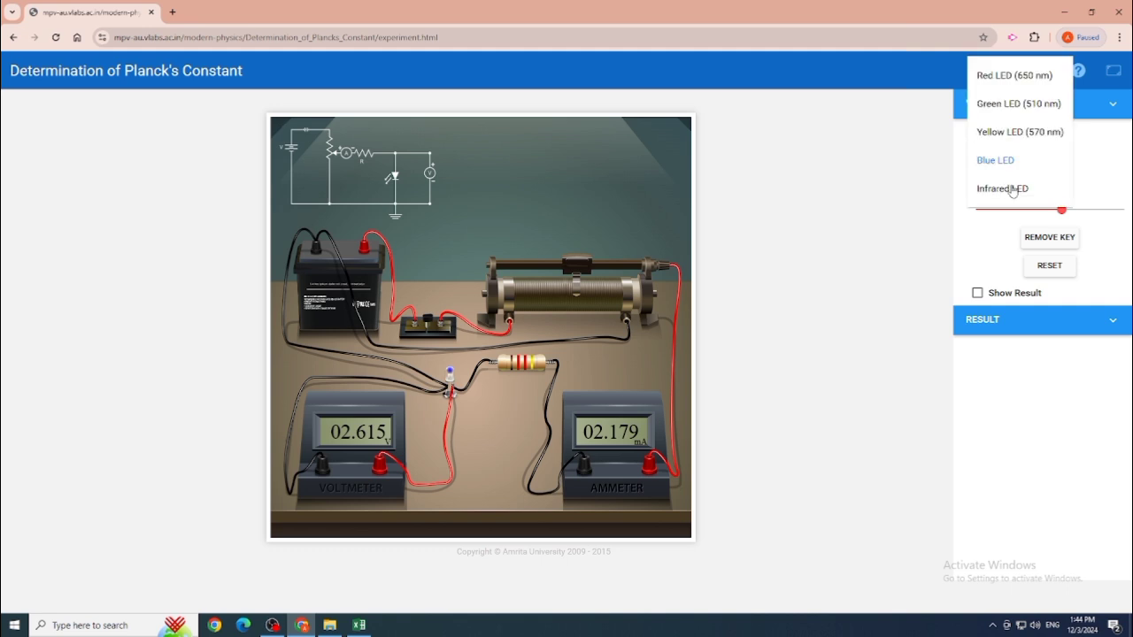
pyautogui.click(1013, 191)
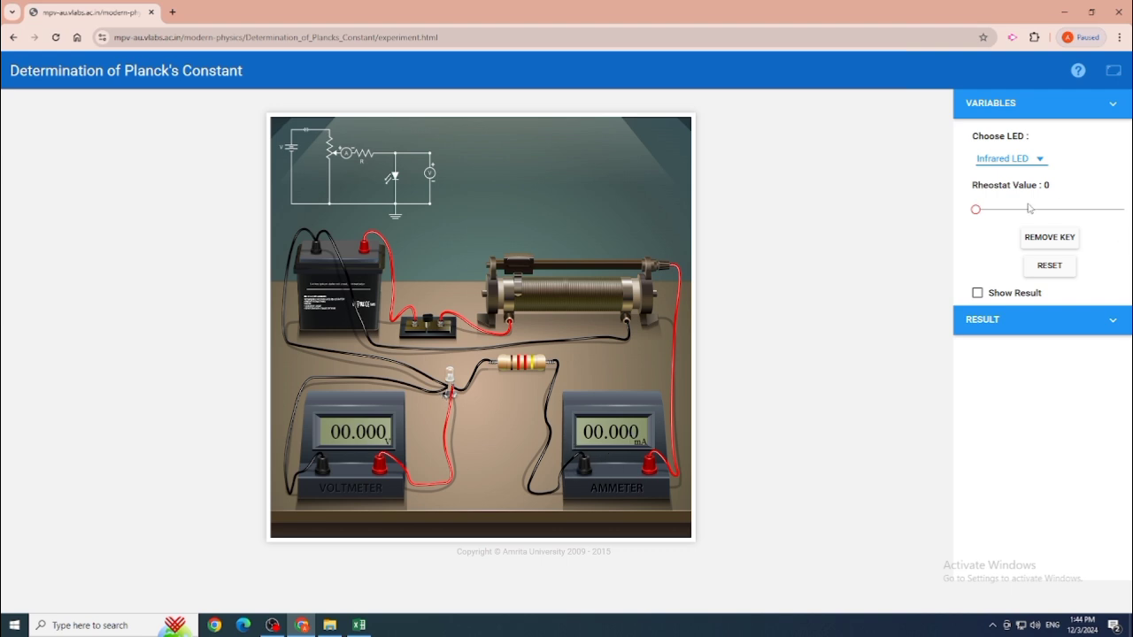
pyautogui.click(1009, 209)
pyautogui.click(1033, 214)
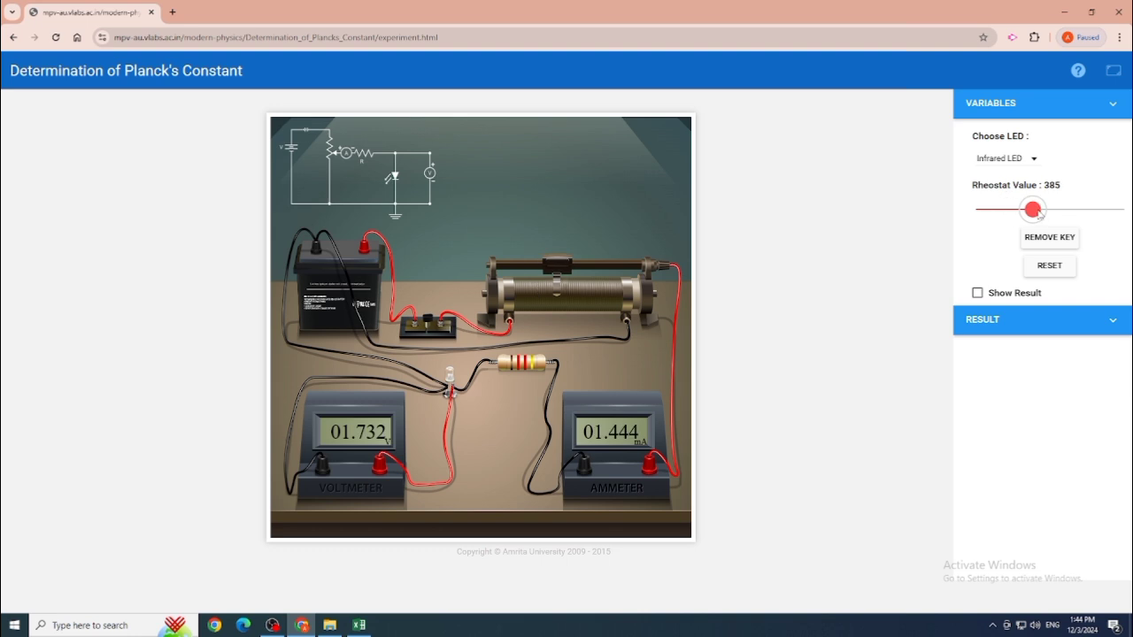
pyautogui.click(1017, 212)
pyautogui.click(1019, 215)
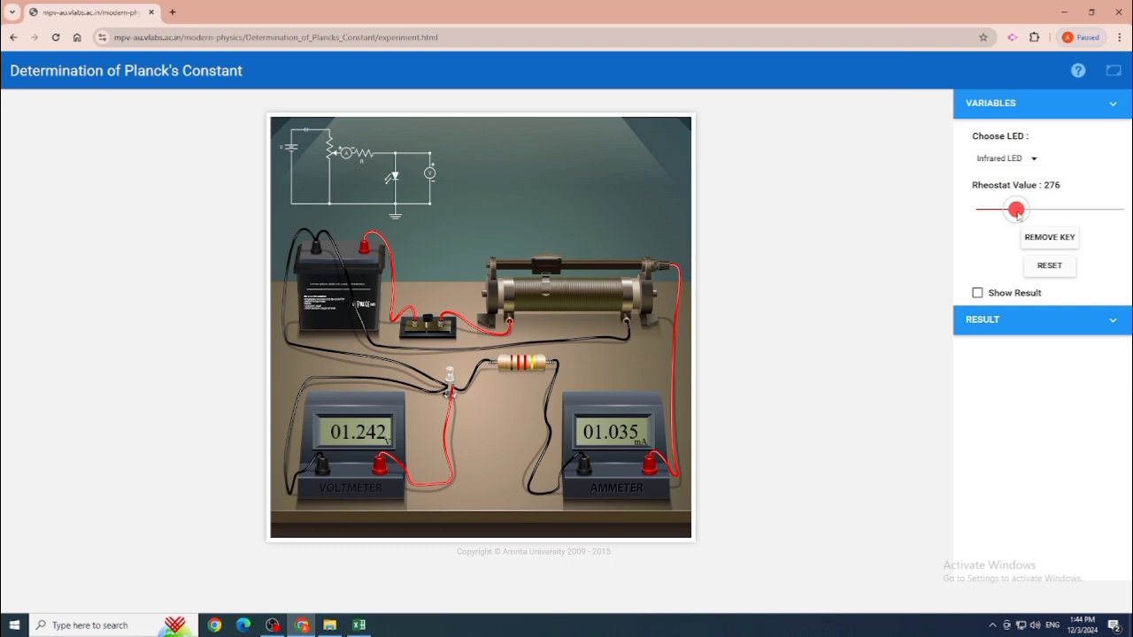
# Fine-tune the infrared LED's rheostat value to 249, where current just starts to flow
pyautogui.moveTo(1018, 215); pyautogui.dragTo(1013, 217)
pyautogui.press('Right')
pyautogui.press('Right')
pyautogui.press('Right')
pyautogui.press('Right')
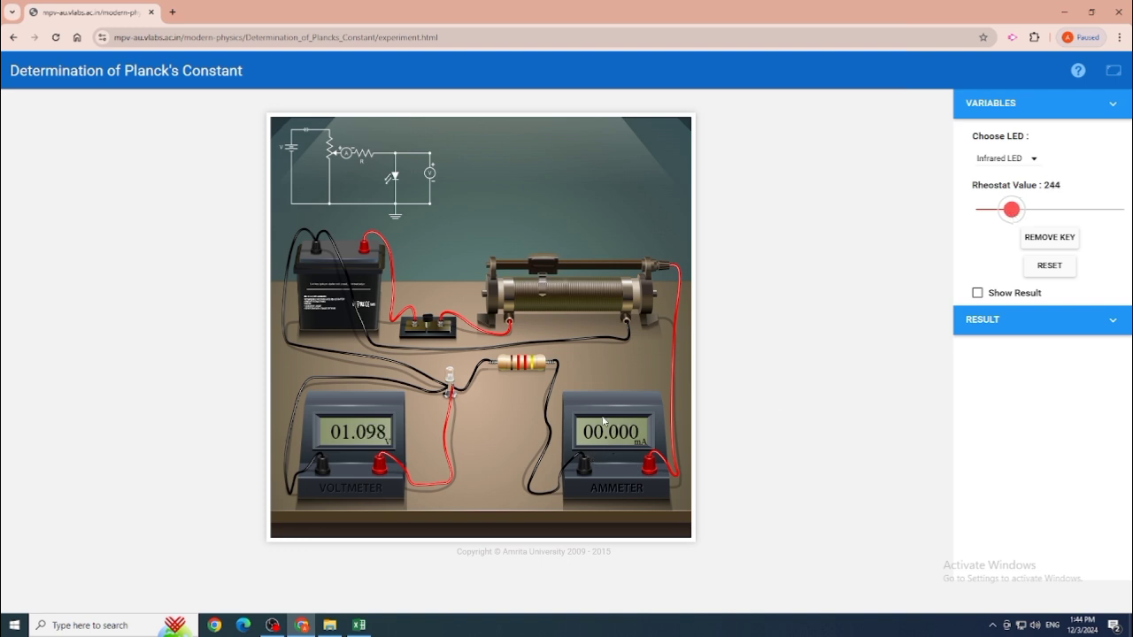
pyautogui.press('Right')
pyautogui.press('Right')
pyautogui.press('Right')
pyautogui.press('Right')
pyautogui.press('Right')
pyautogui.press('Left')
pyautogui.press('Right')
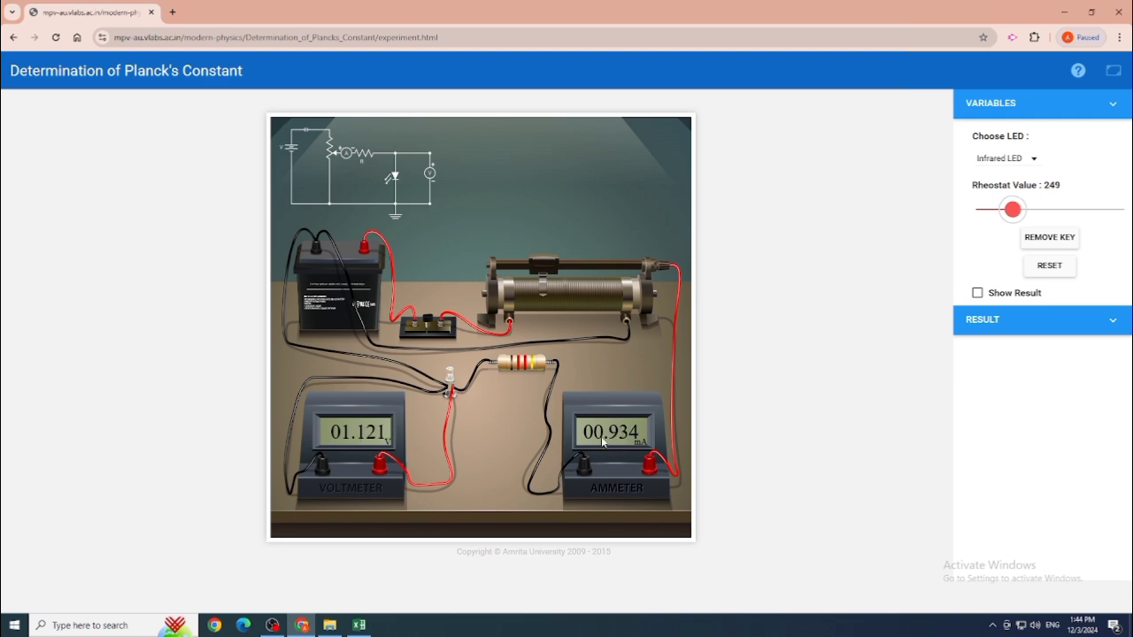
# Switch to Excel and record the infrared LED's voltage as 1.121 and current as 0.934 in the observation table
pyautogui.click(359, 625)
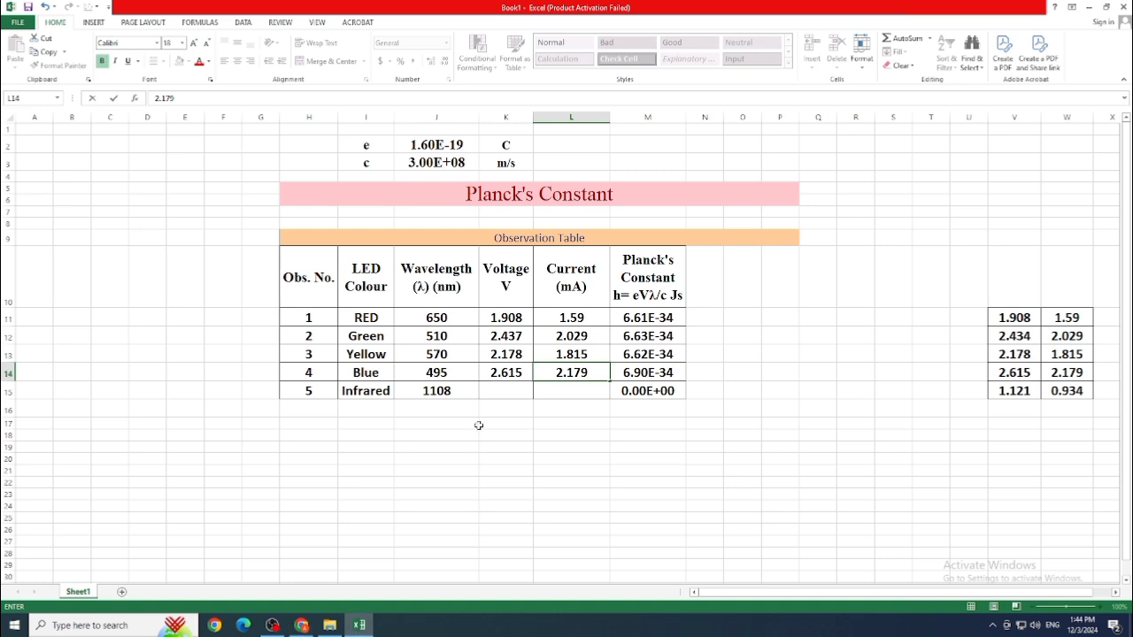
pyautogui.click(500, 396)
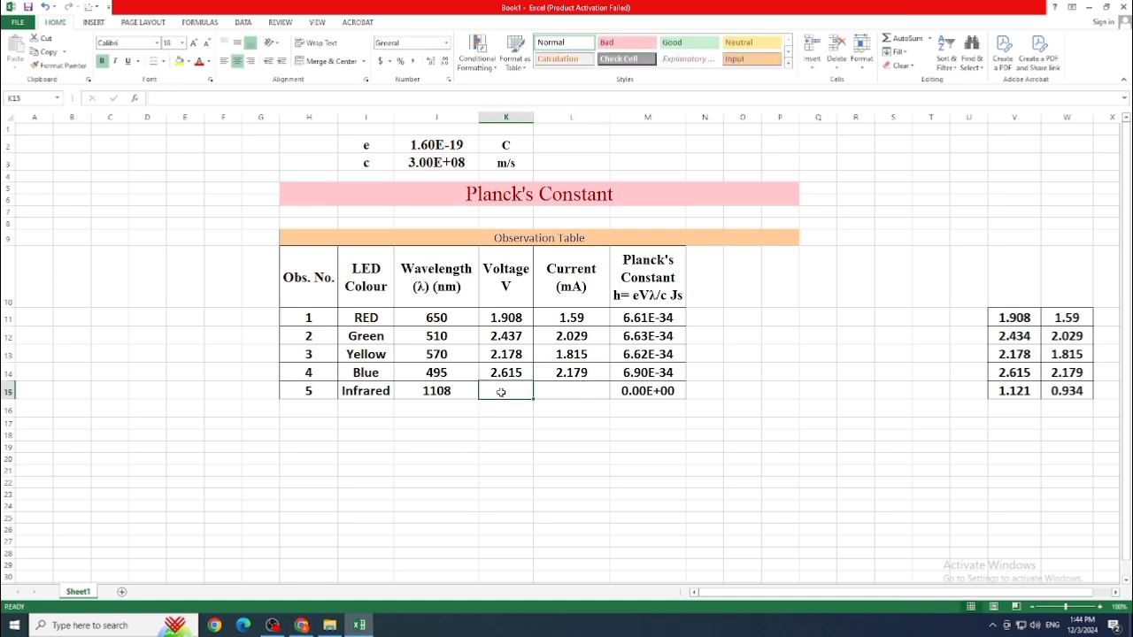
pyautogui.write('1.121')
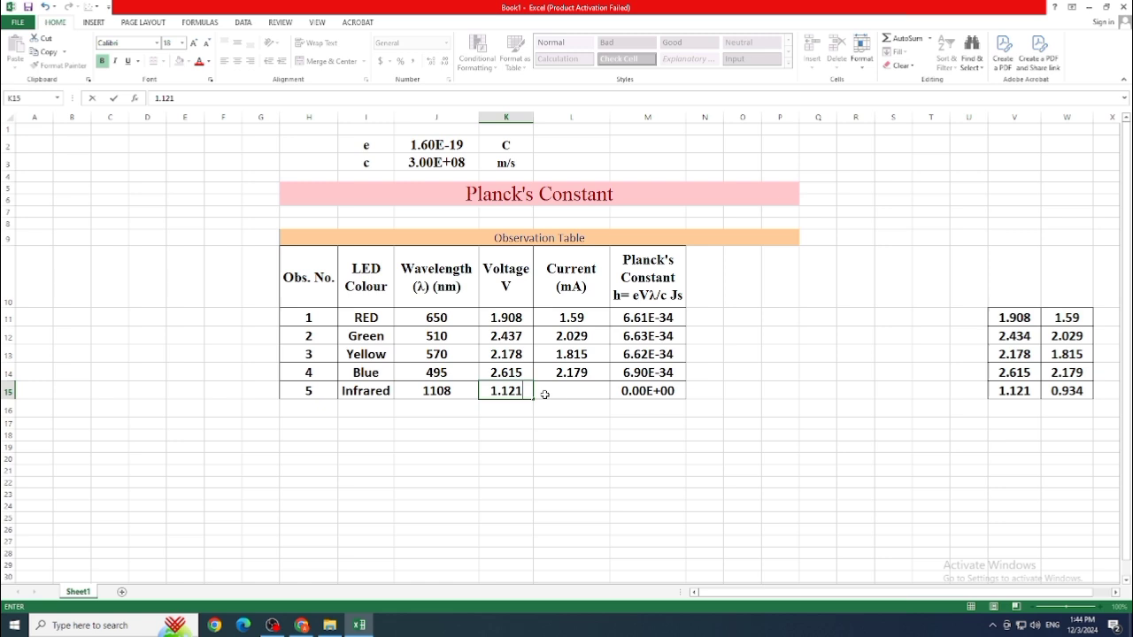
pyautogui.click(545, 394)
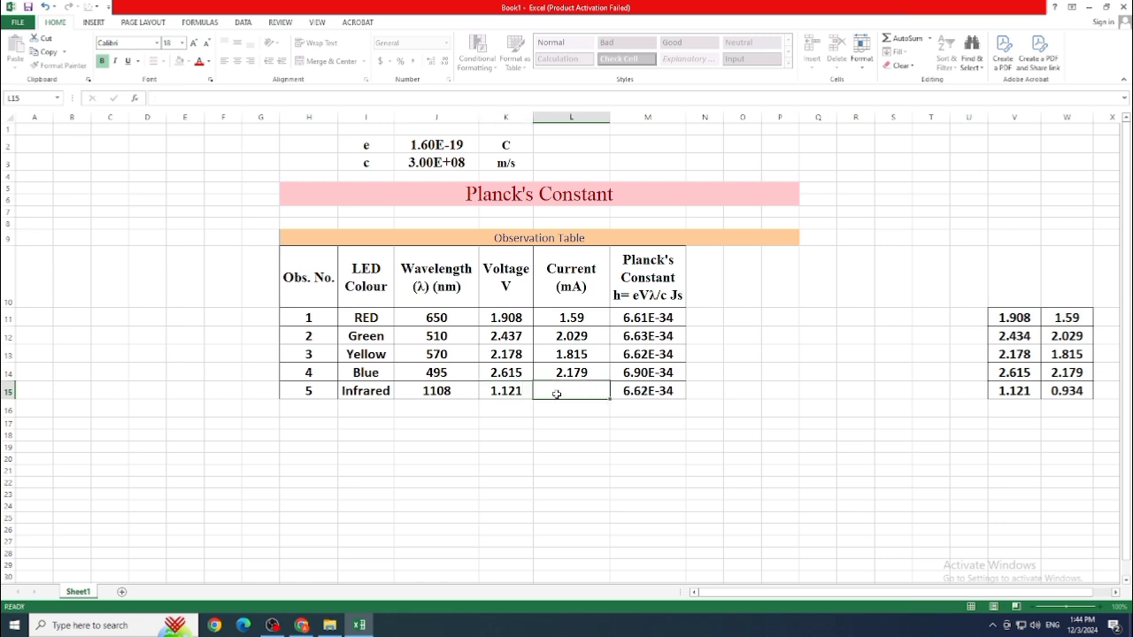
pyautogui.write('0.934')
# Add the heading "mean H" in N10 in bold at size 18, and widen column N to fit it
pyautogui.click(709, 292)
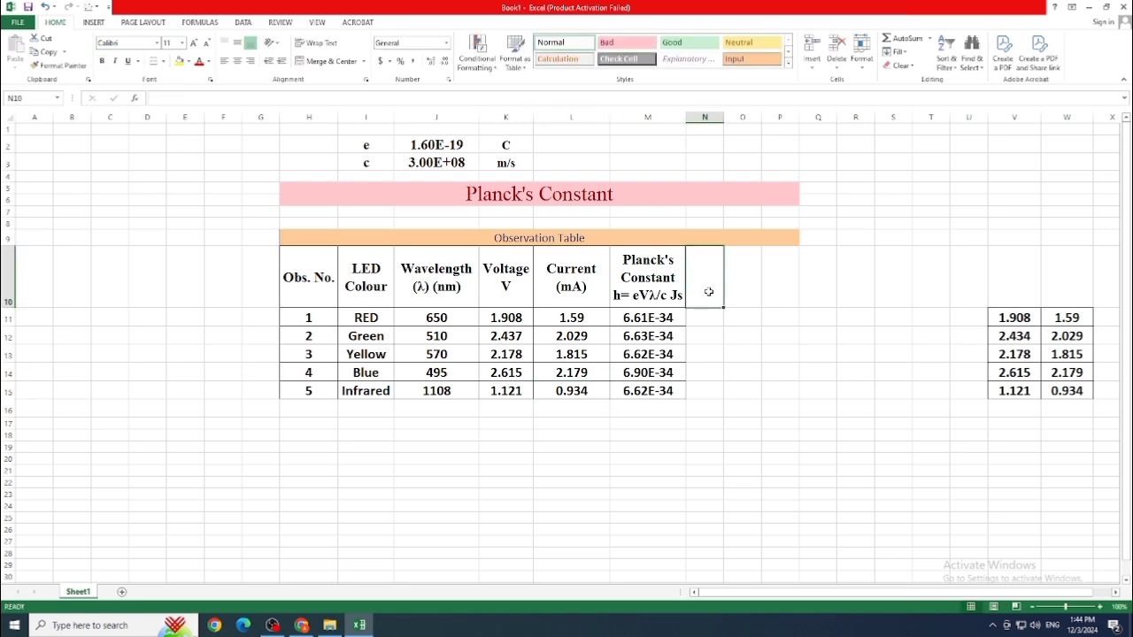
pyautogui.write('mean H')
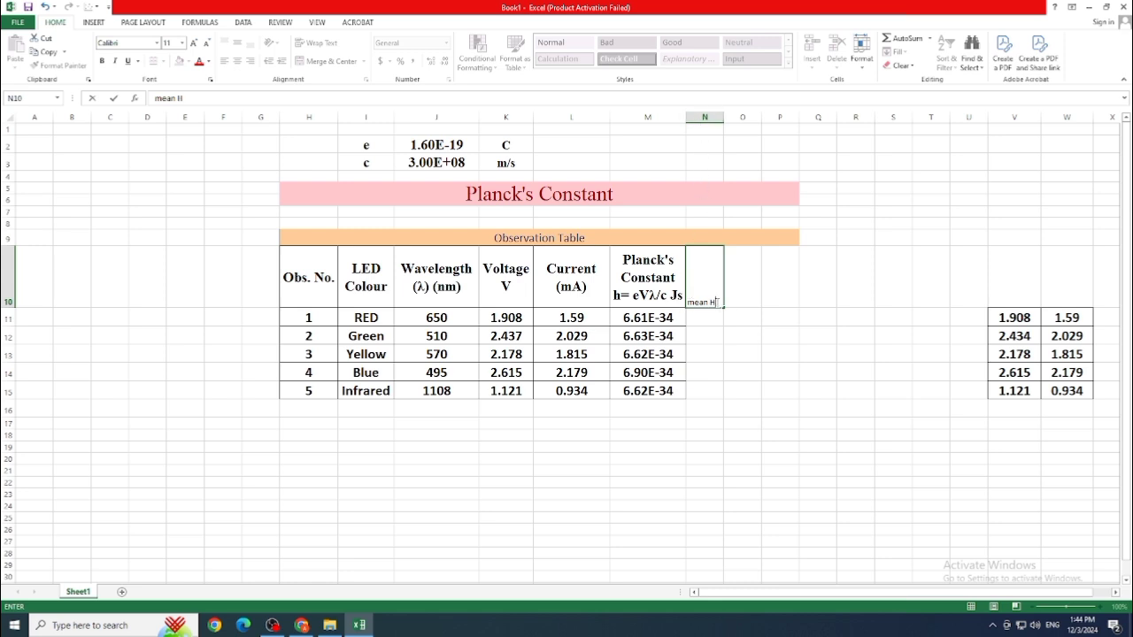
pyautogui.moveTo(715, 302); pyautogui.dragTo(687, 302)
pyautogui.click(182, 43)
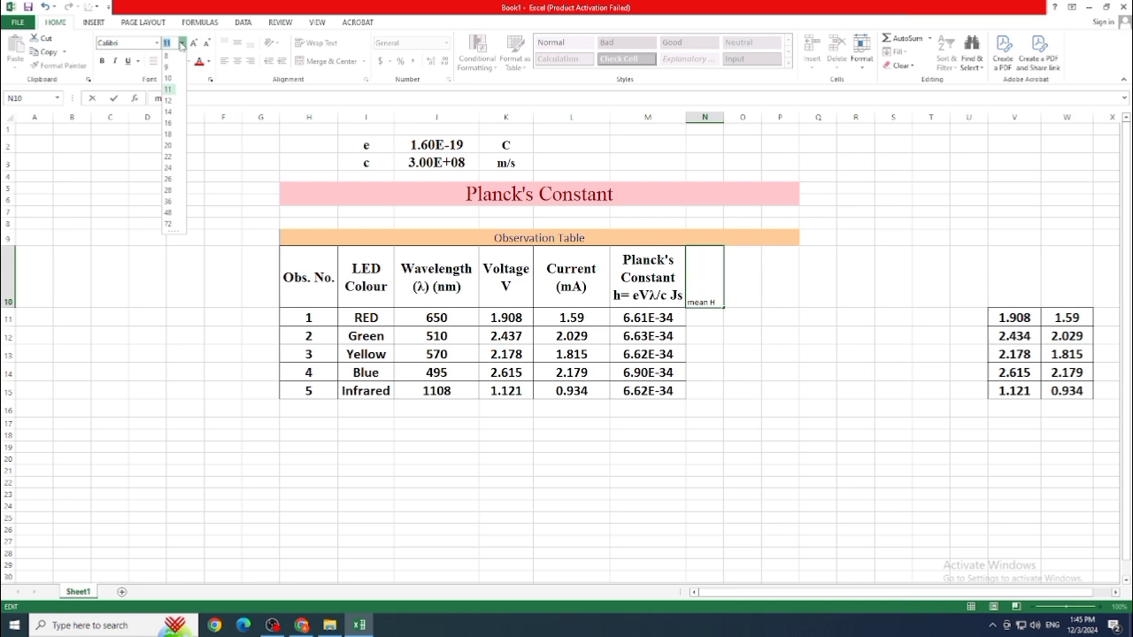
pyautogui.click(170, 136)
pyautogui.click(102, 61)
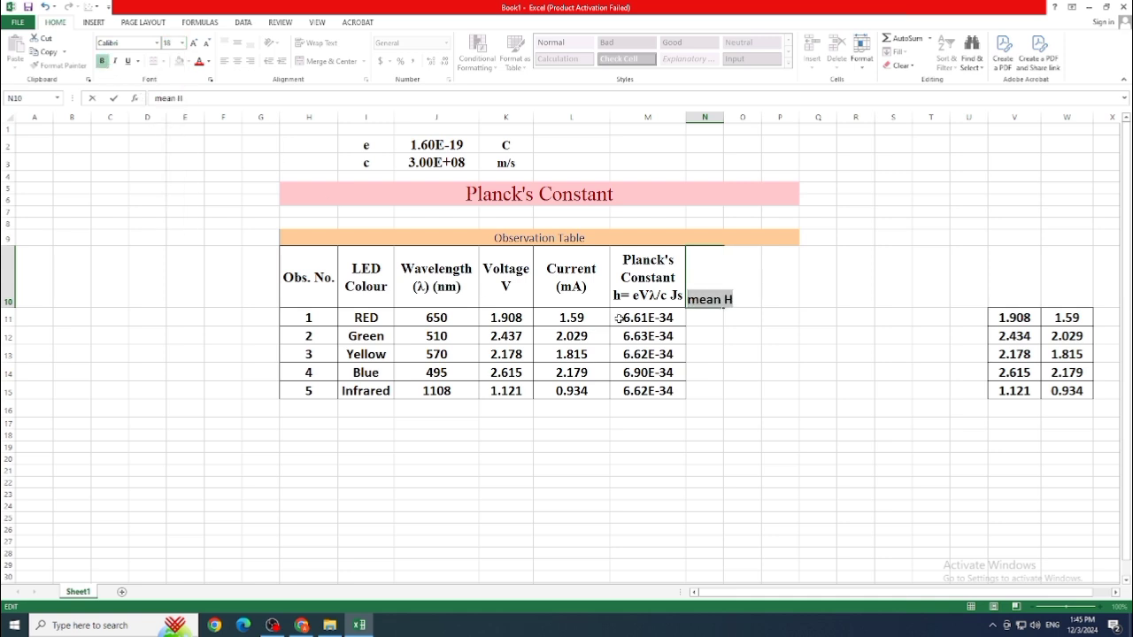
pyautogui.click(726, 333)
pyautogui.moveTo(724, 118); pyautogui.dragTo(745, 119)
pyautogui.click(715, 333)
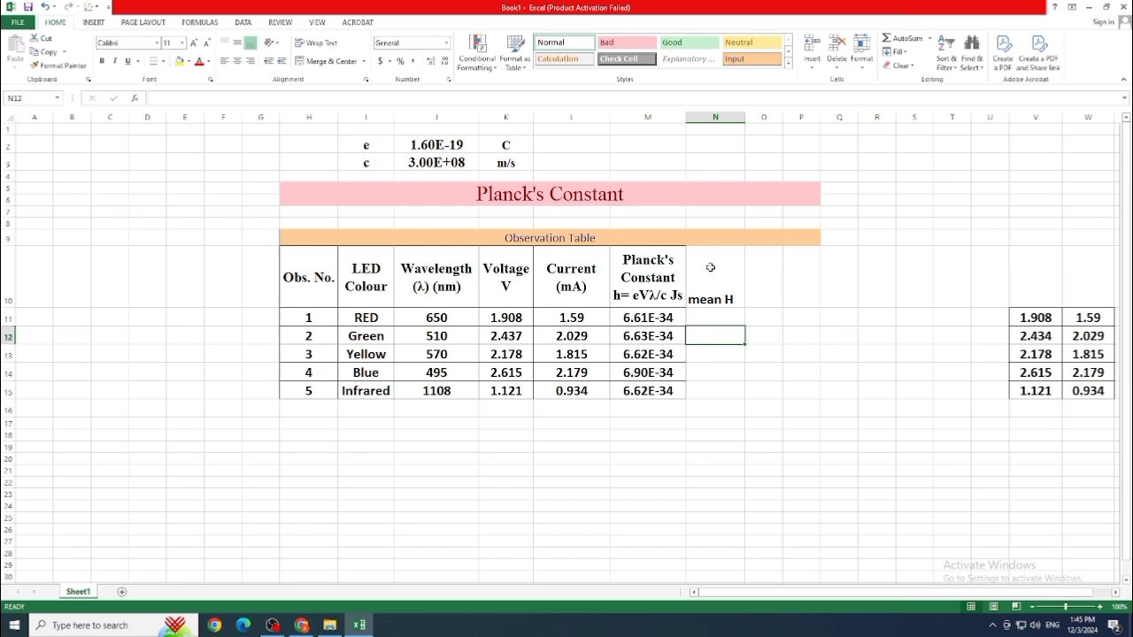
# Apply all borders to the mean H column from N10 to N15, and merge and center cells N11 to N15
pyautogui.moveTo(715, 268); pyautogui.dragTo(715, 387)
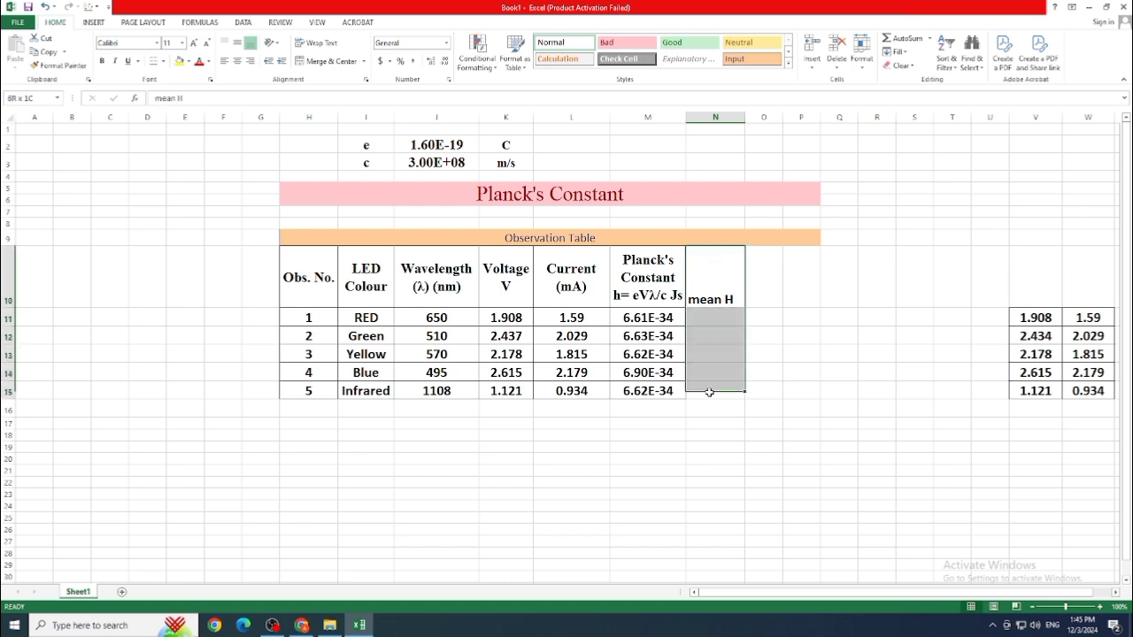
pyautogui.click(164, 61)
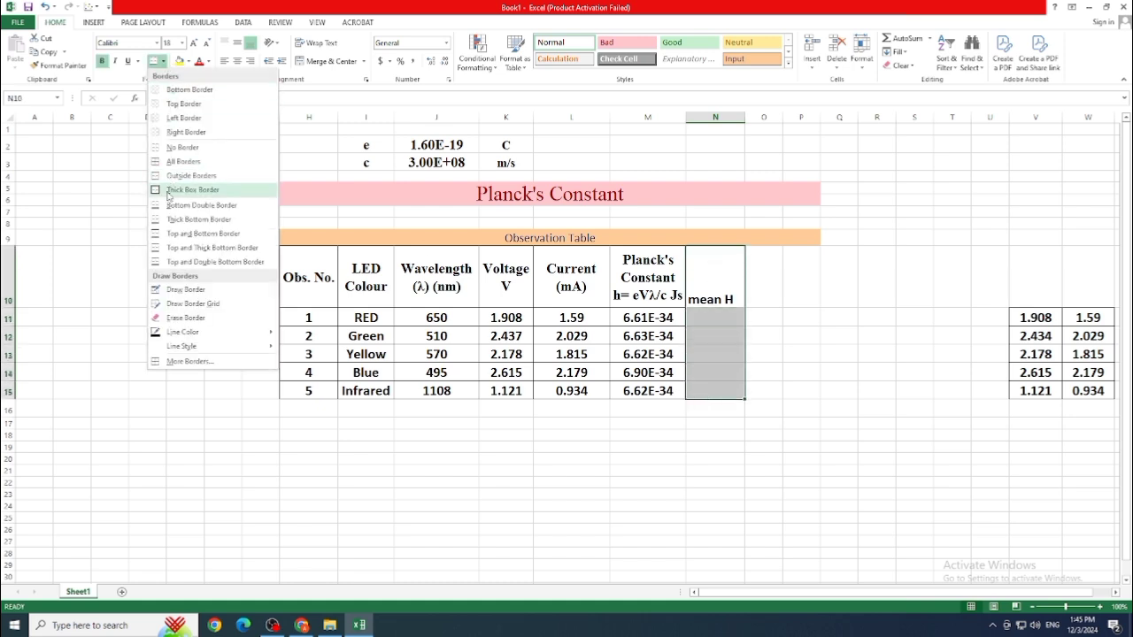
pyautogui.click(169, 162)
pyautogui.moveTo(690, 321); pyautogui.dragTo(699, 389)
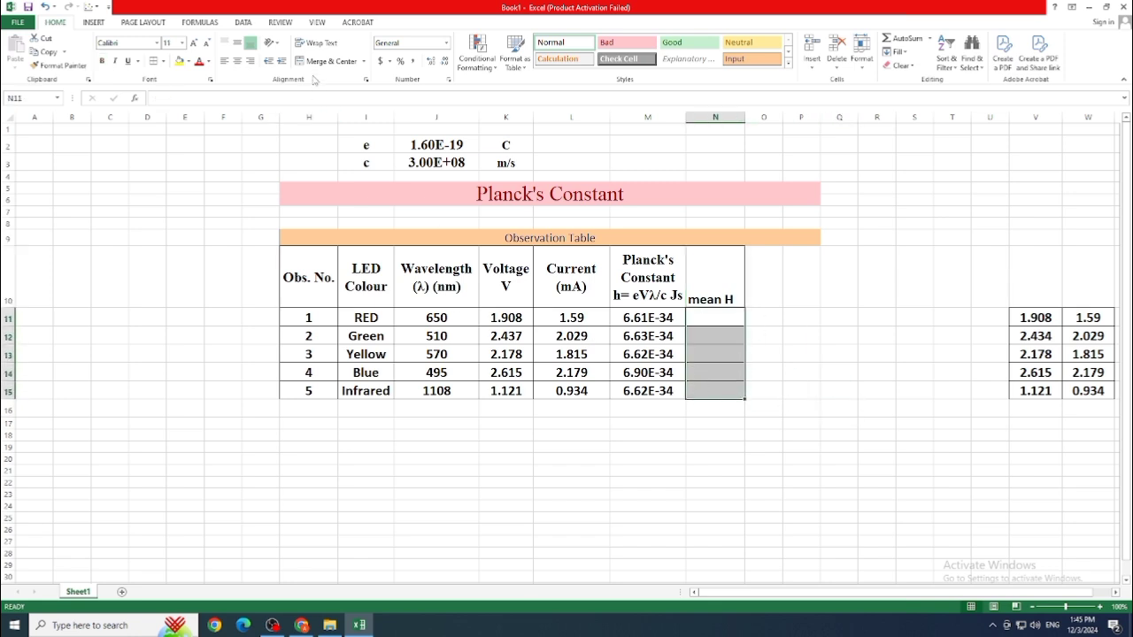
pyautogui.click(325, 61)
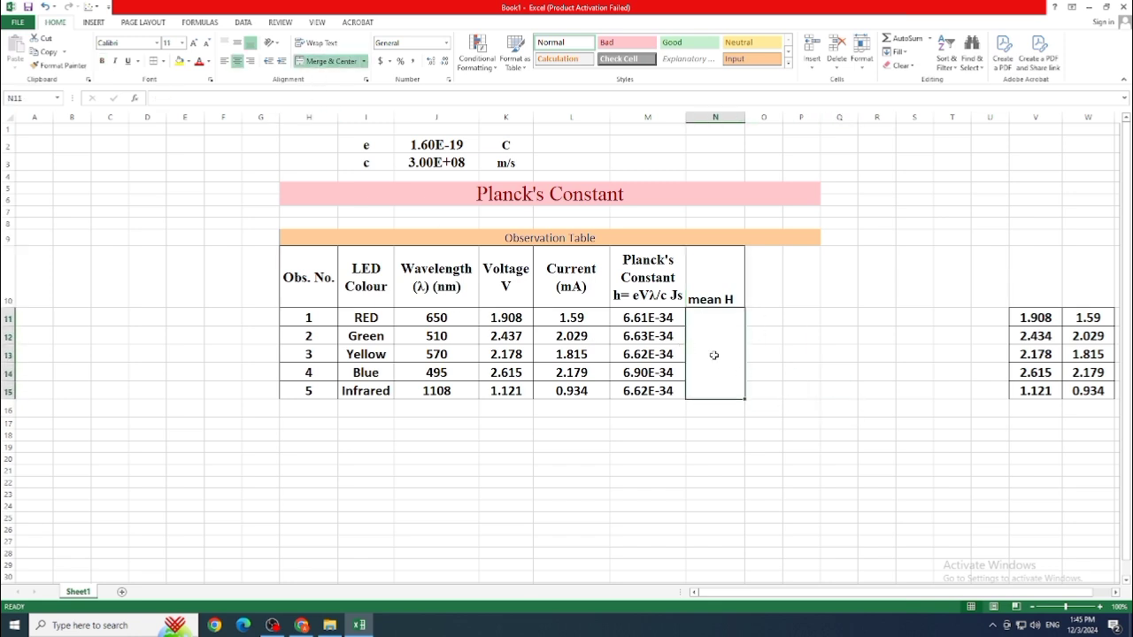
# Calculate the mean Planck's constant in the merged cell under mean H with the formula =(M11+M12+M13+M14+M15)/5
pyautogui.write('=')
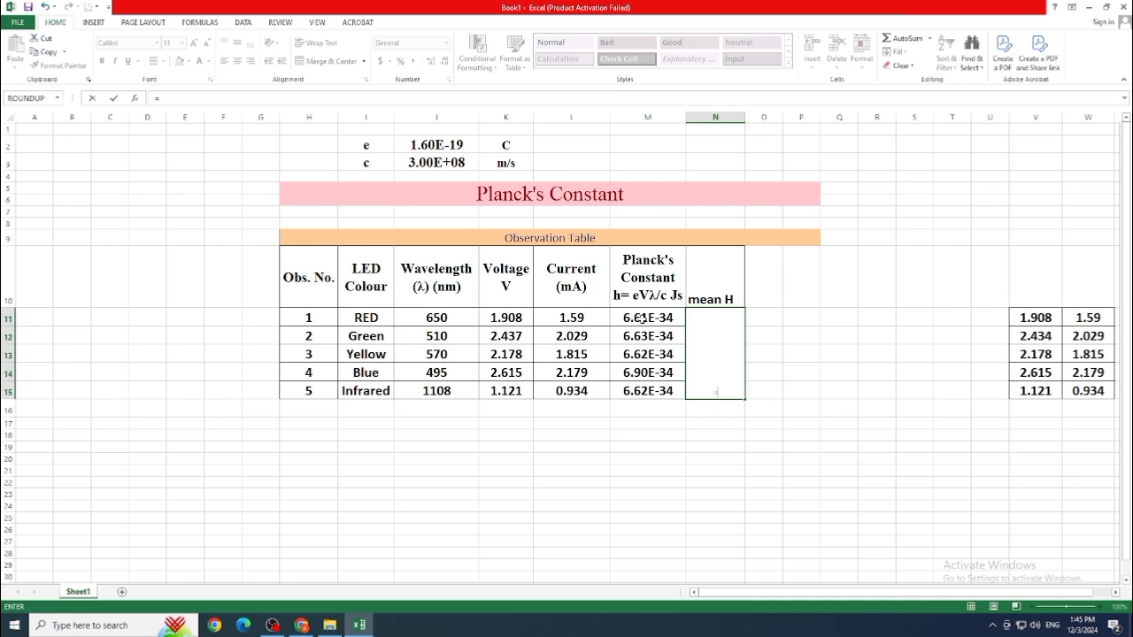
pyautogui.click(642, 321)
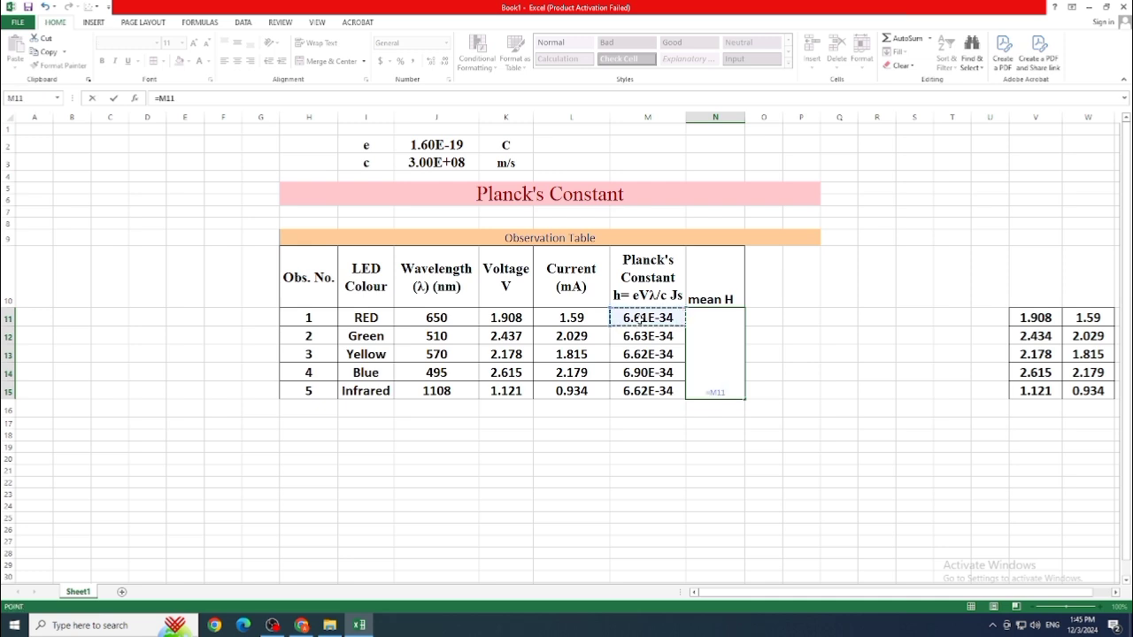
pyautogui.write('+')
pyautogui.click(642, 336)
pyautogui.write('+')
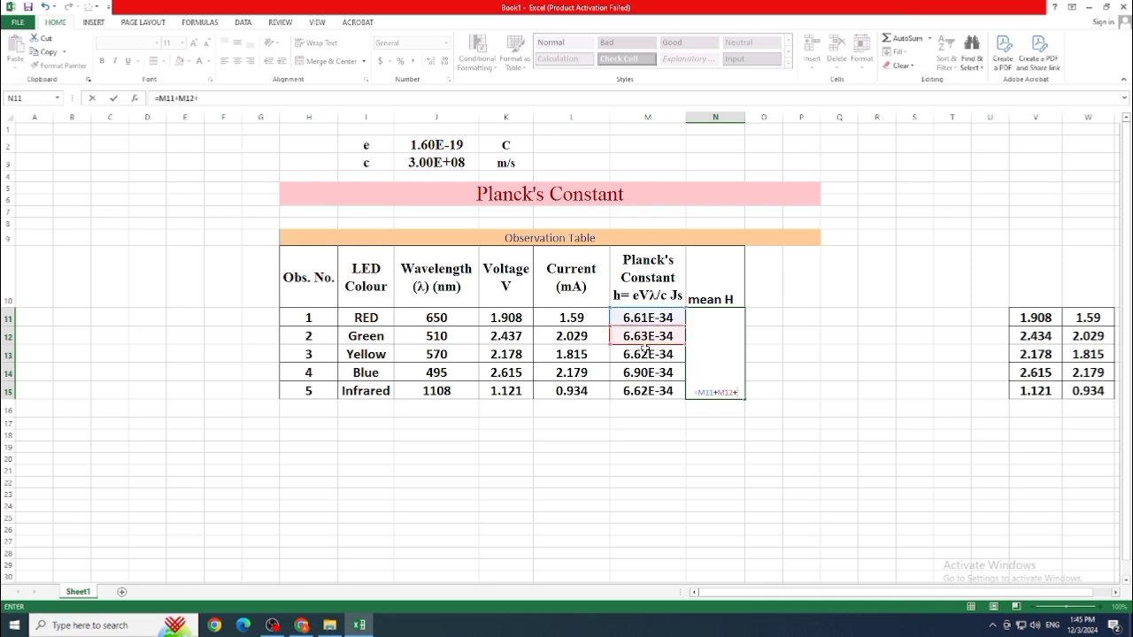
pyautogui.click(643, 353)
pyautogui.write('+')
pyautogui.click(639, 373)
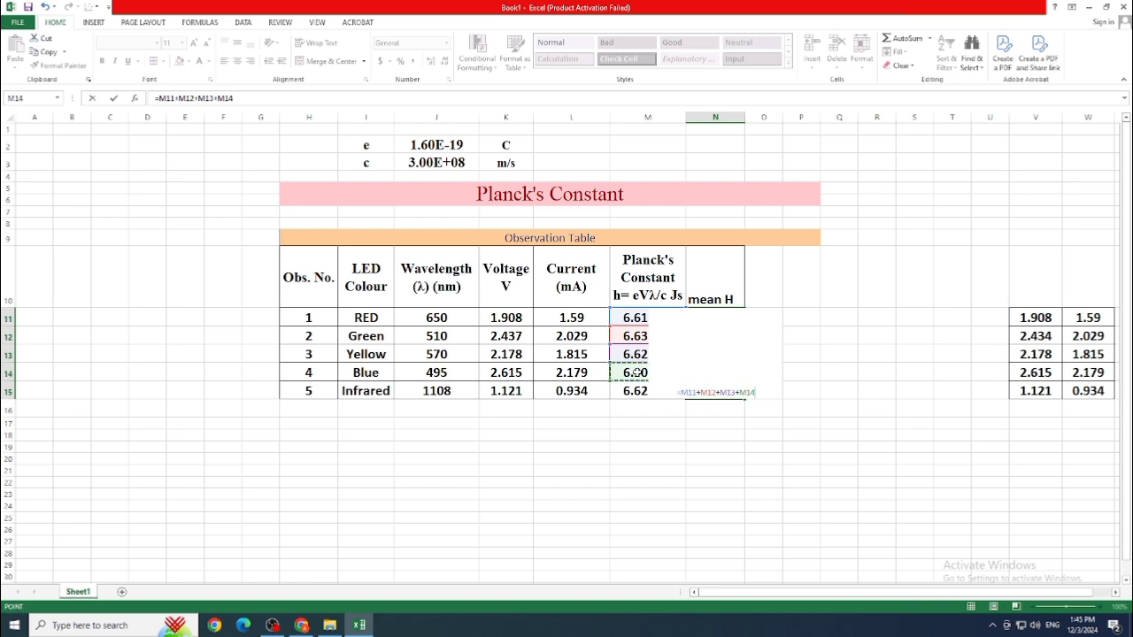
pyautogui.write('+')
pyautogui.click(632, 390)
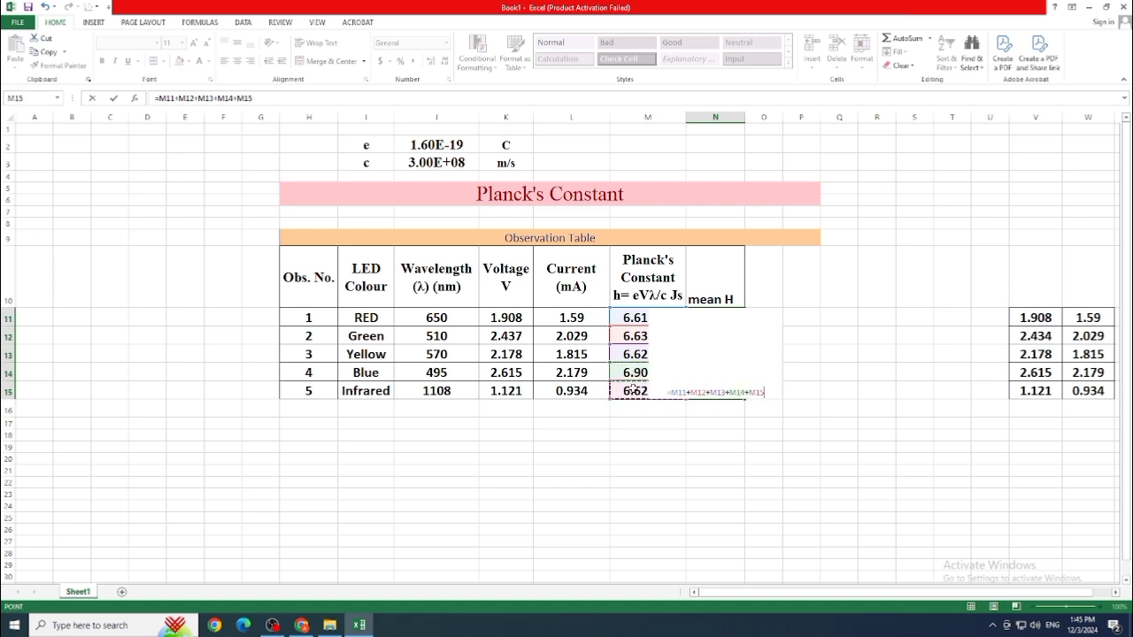
pyautogui.write(')')
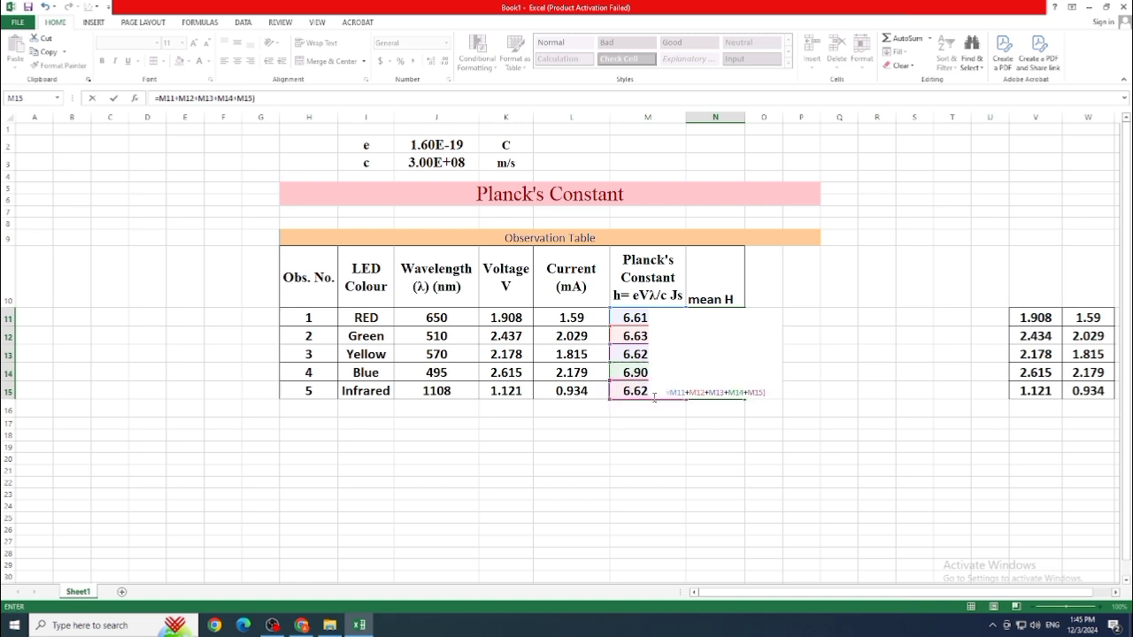
pyautogui.write('(')
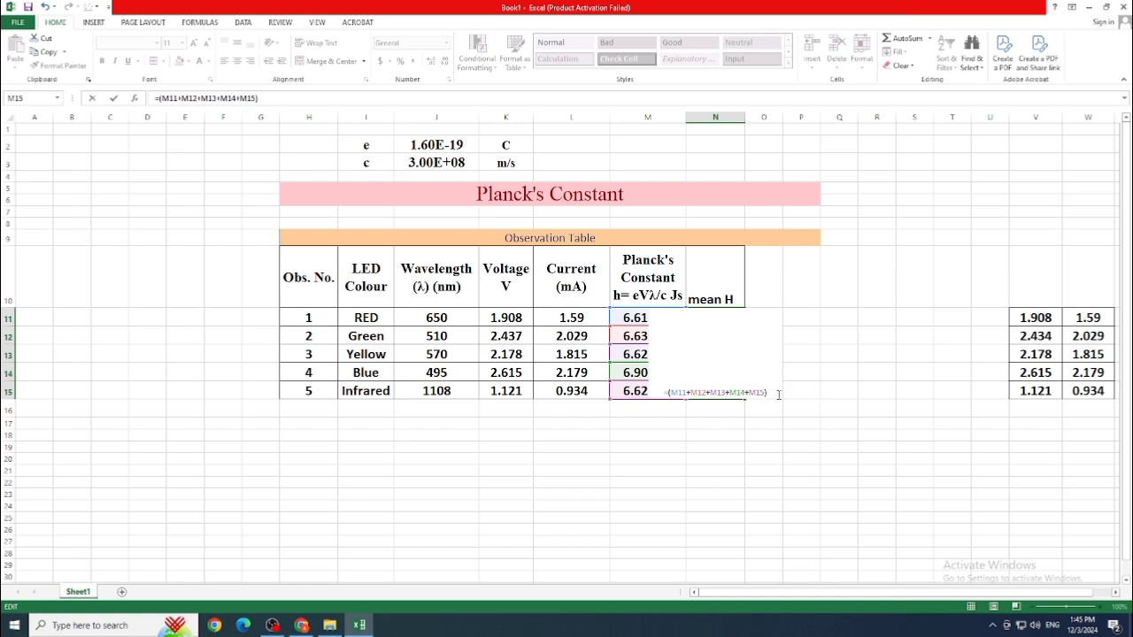
pyautogui.write('/5')
pyautogui.press('Return')
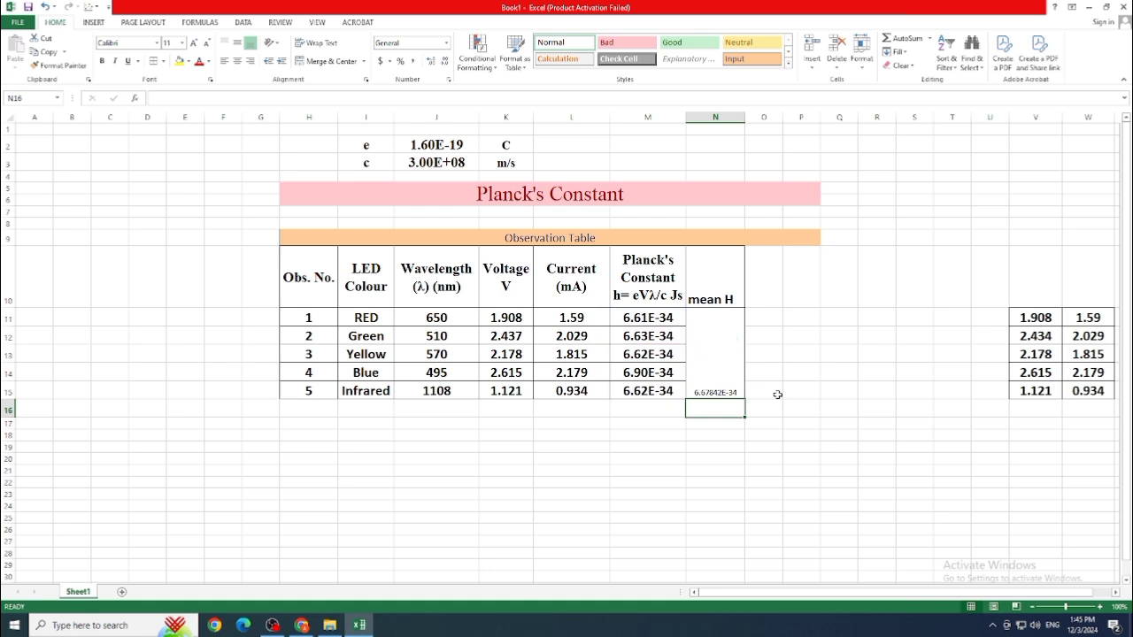
pyautogui.click(701, 392)
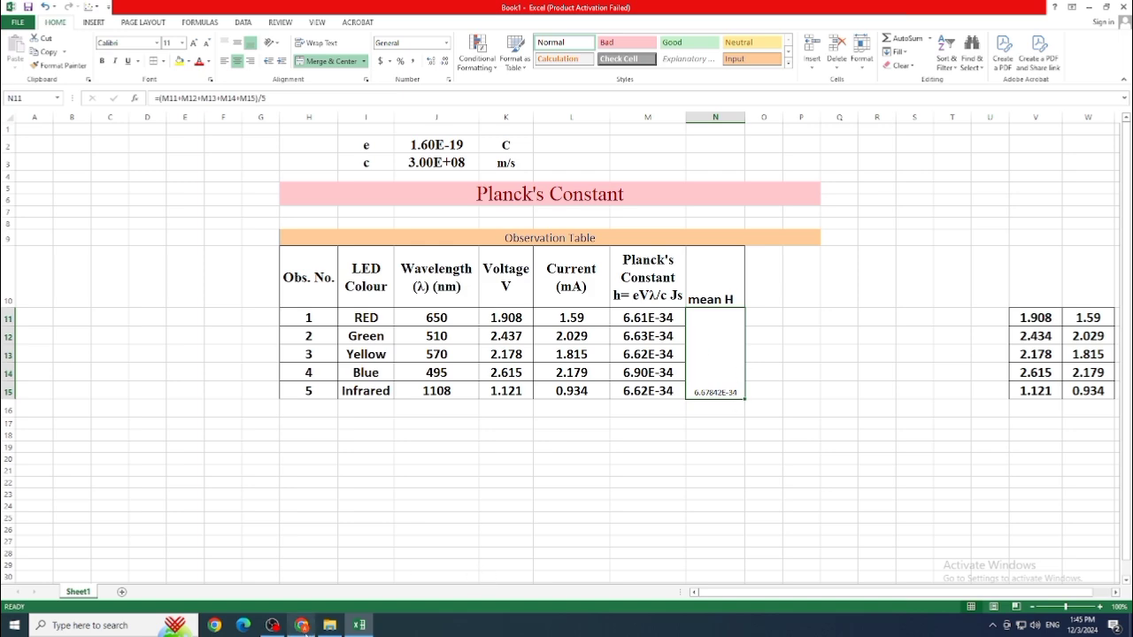
# Switch to the Planck's constant simulation in the browser
pyautogui.click(302, 625)
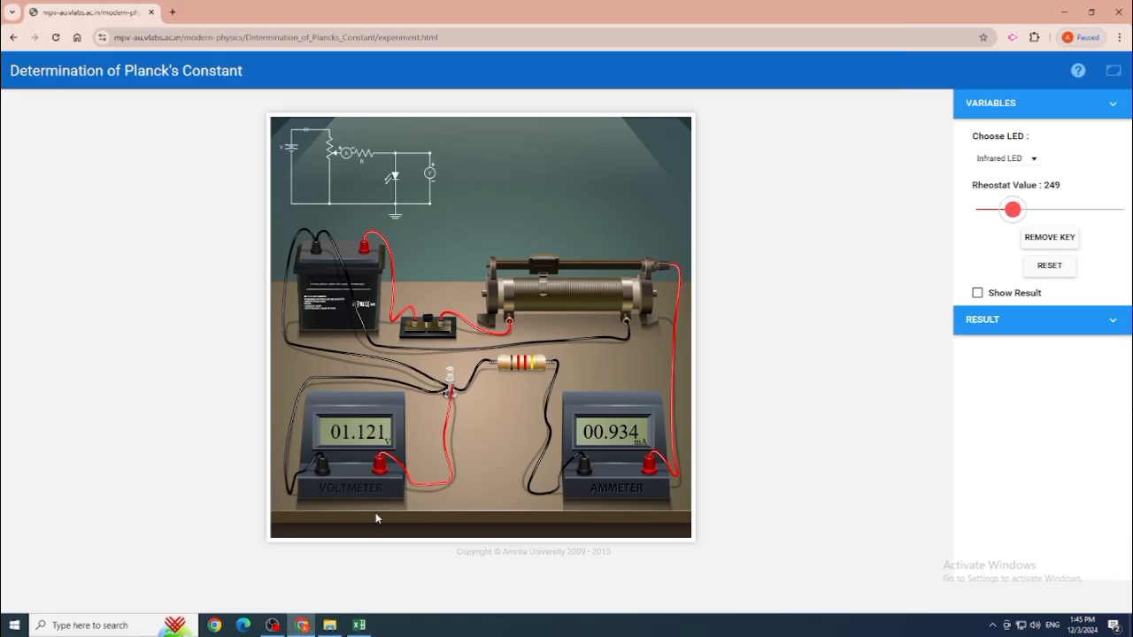